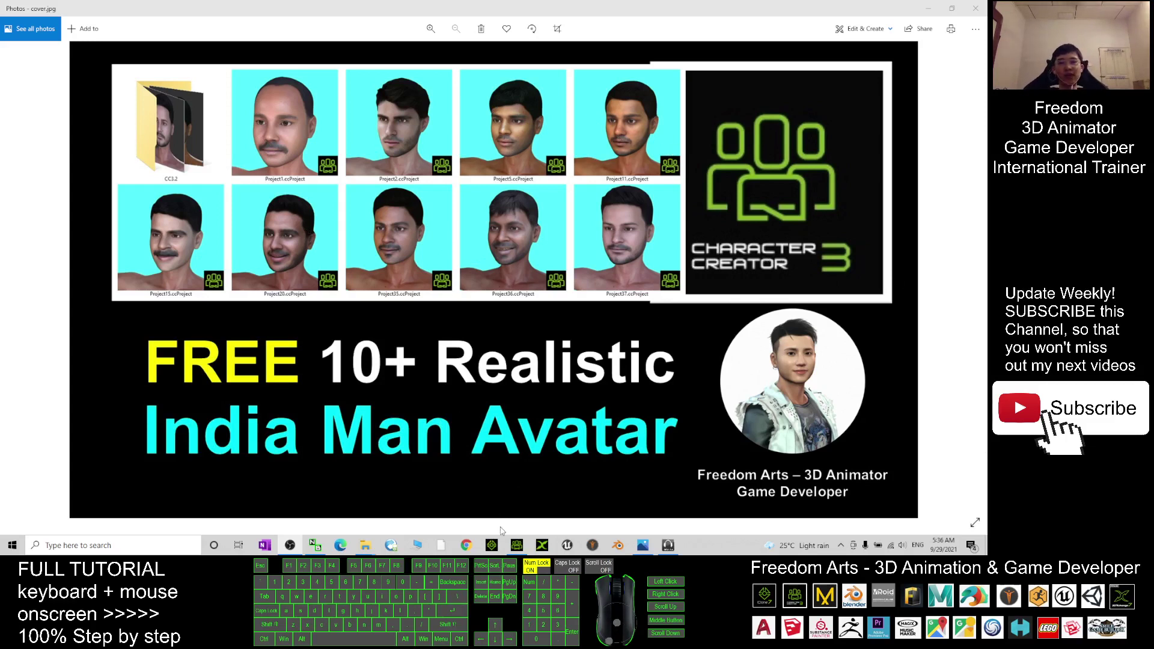
Open notes.txt from the 42 - India Man Collection folder and review the avatar pack's download notes beside the cover image
left_click(739, 264)
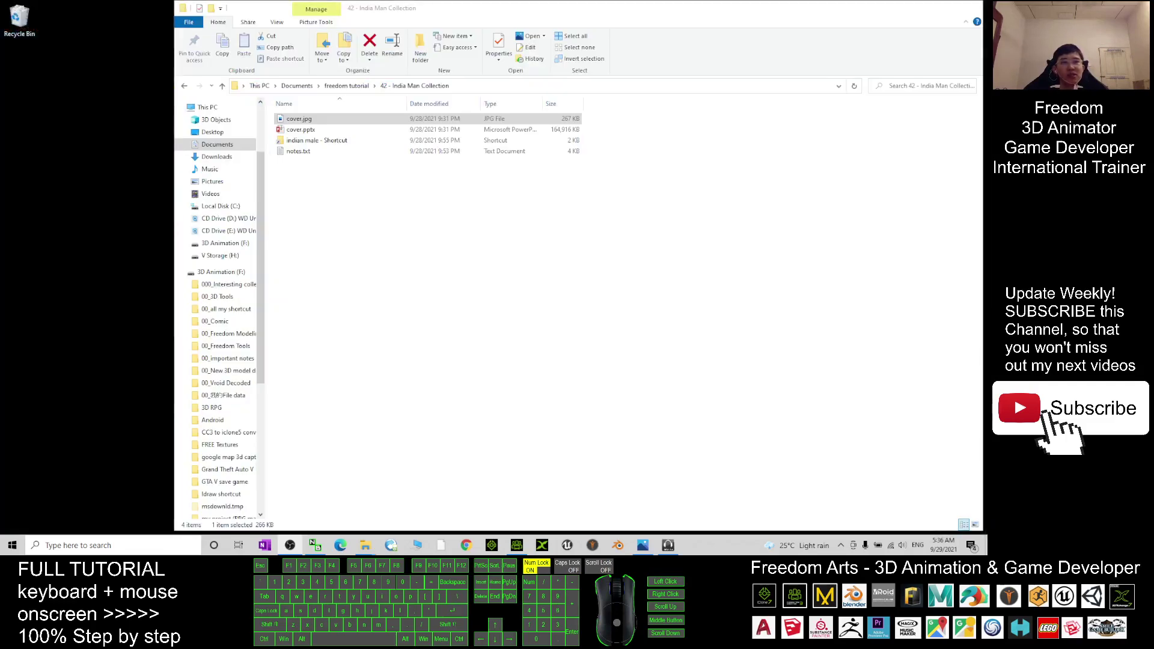
left_click(365, 505)
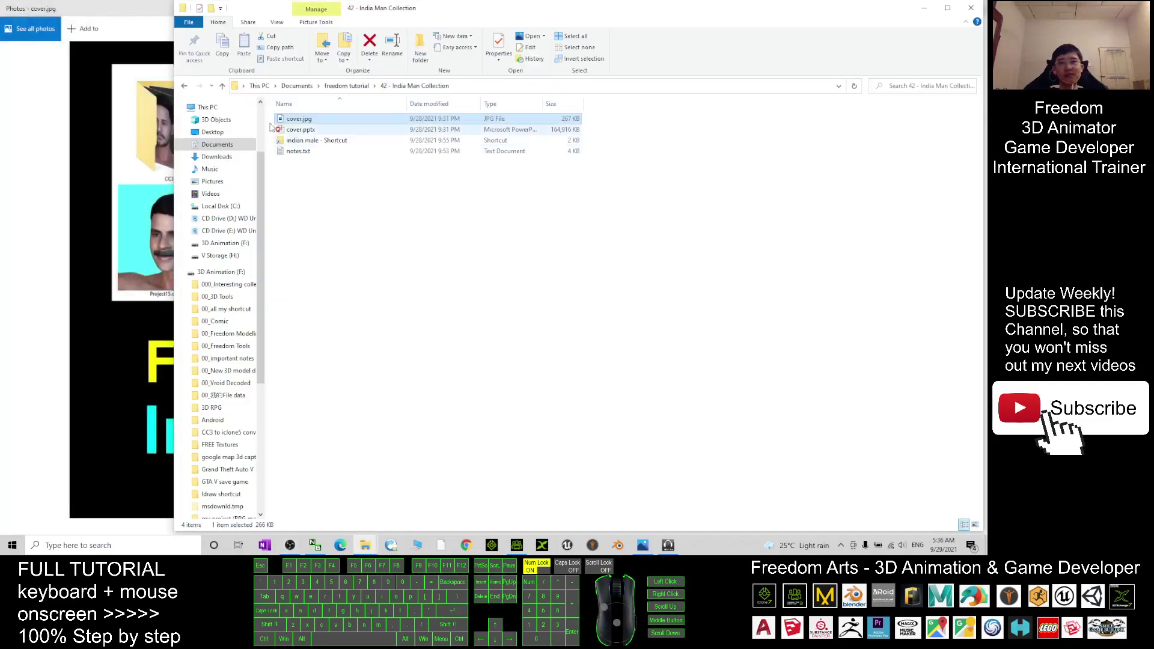
double_click(297, 152)
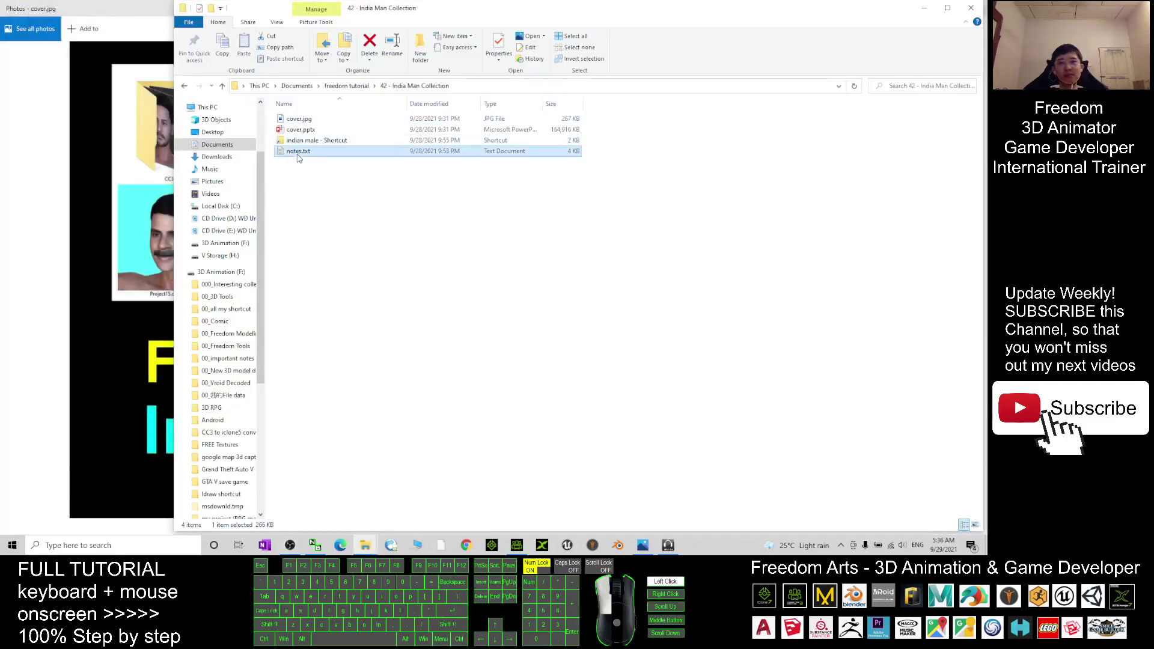
left_click(924, 8)
left_click_drag(986, 70, 707, 110)
left_click_drag(436, 196, 793, 205)
left_click(487, 187)
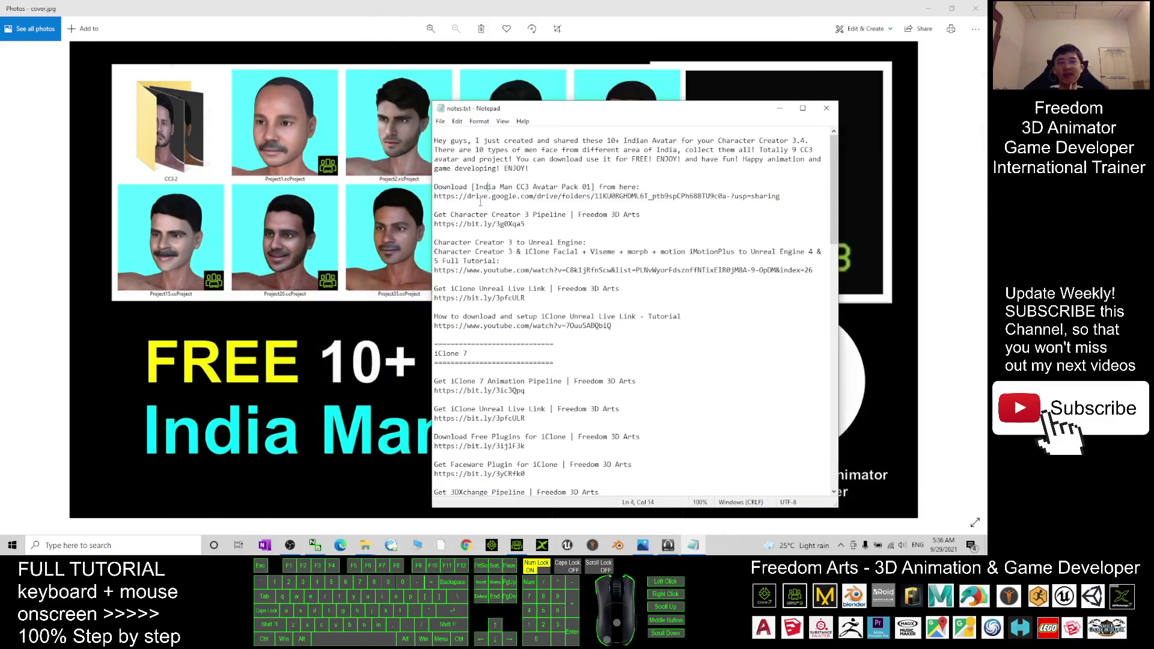
left_click(534, 5)
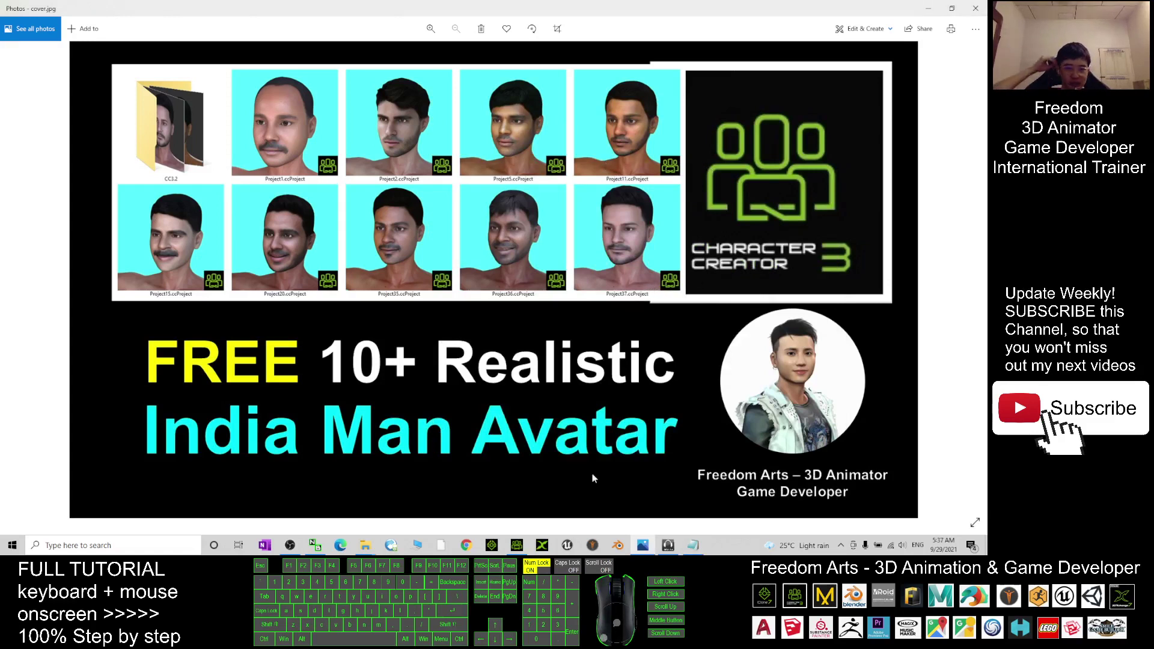
Bring up the indian male folder and select Project2.ccProject among the avatar project files
left_click(368, 547)
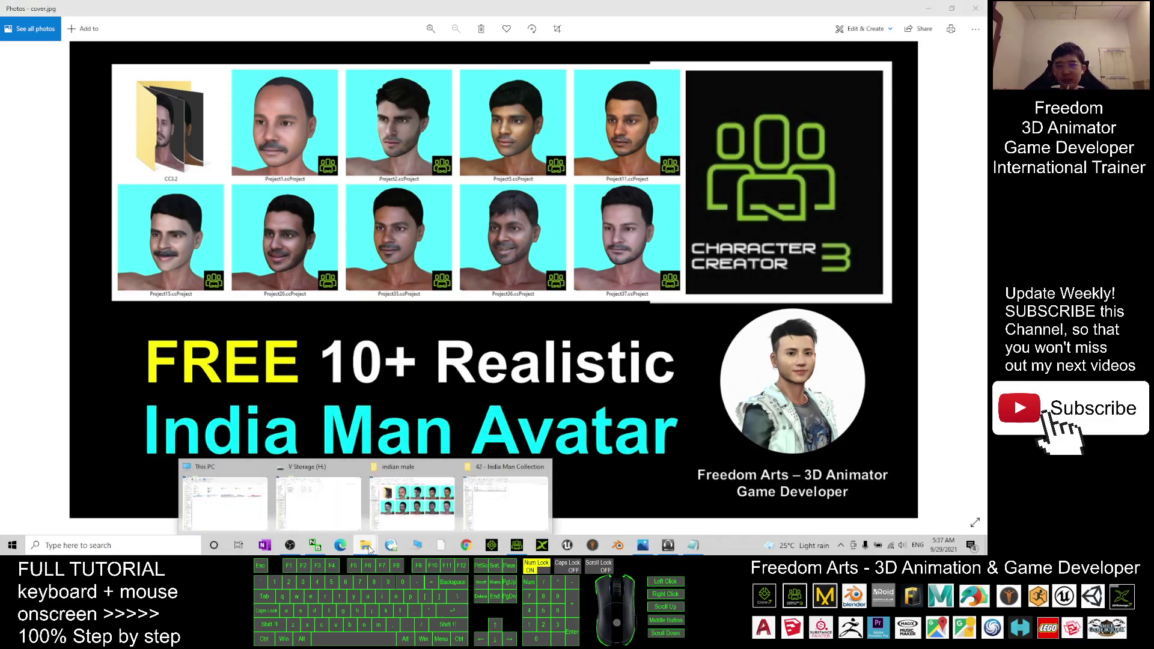
left_click(505, 487)
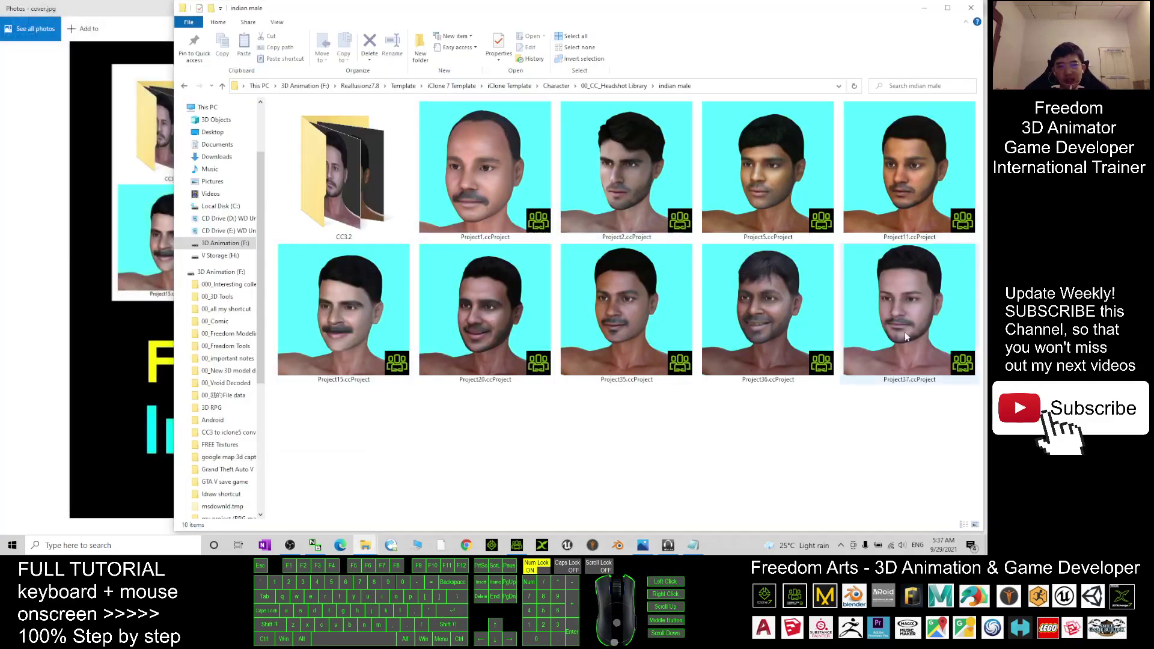
left_click(647, 188)
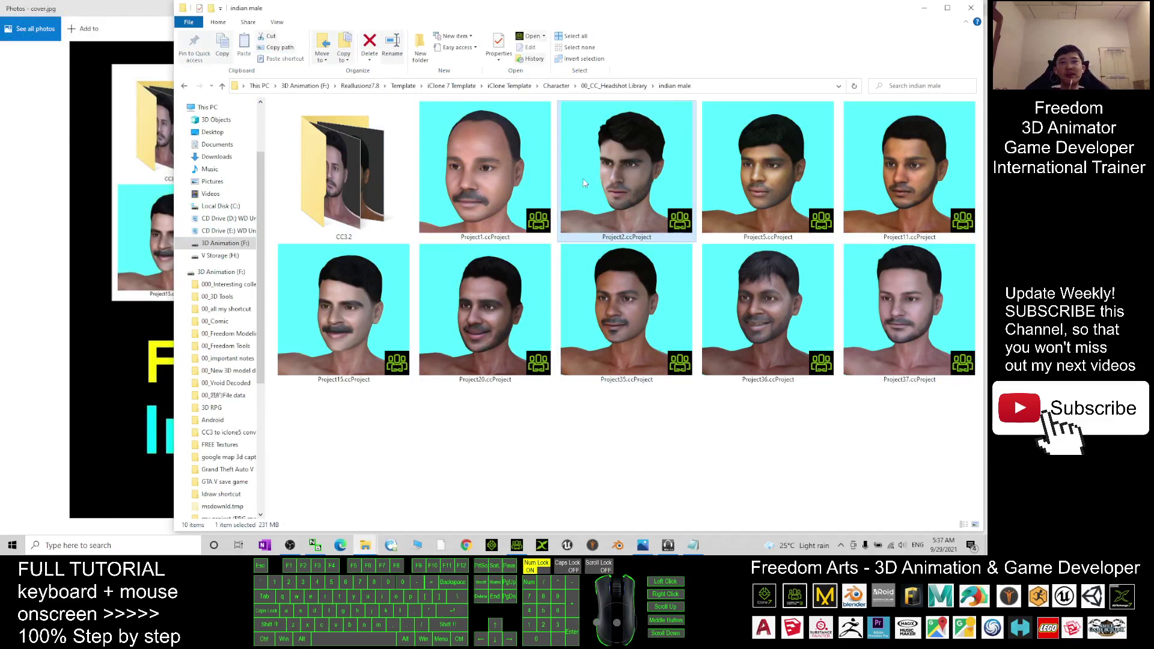
Switch the indian male folder's view to large icons and back to extra large icons
right_click(503, 421)
mouse_move(535, 281)
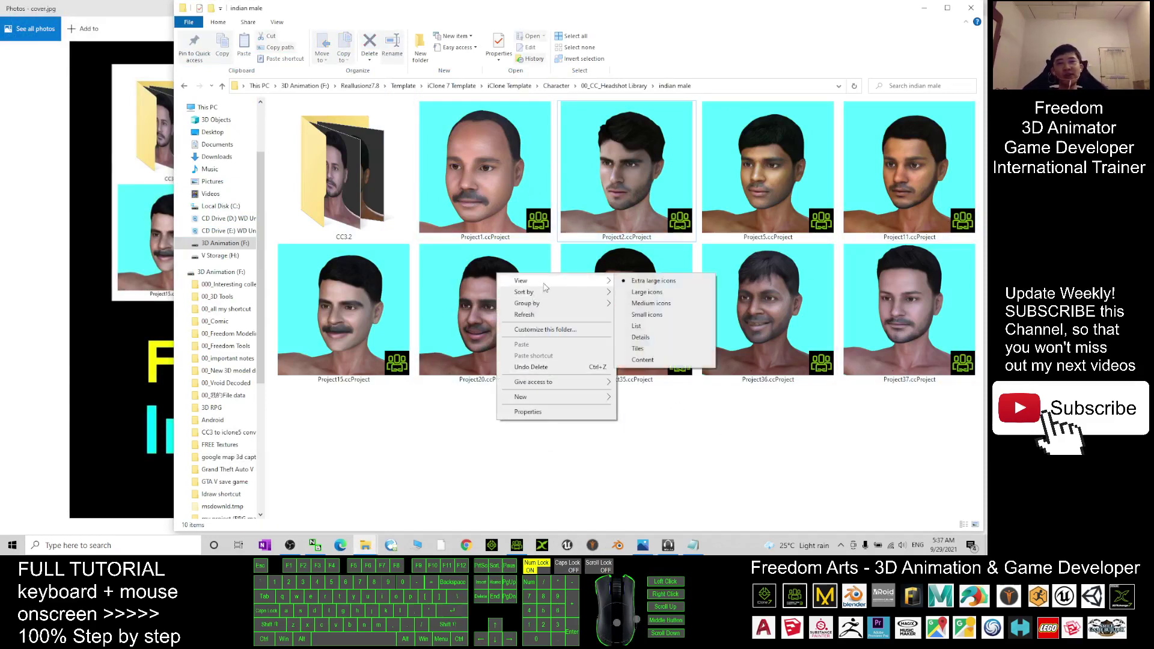
left_click(651, 291)
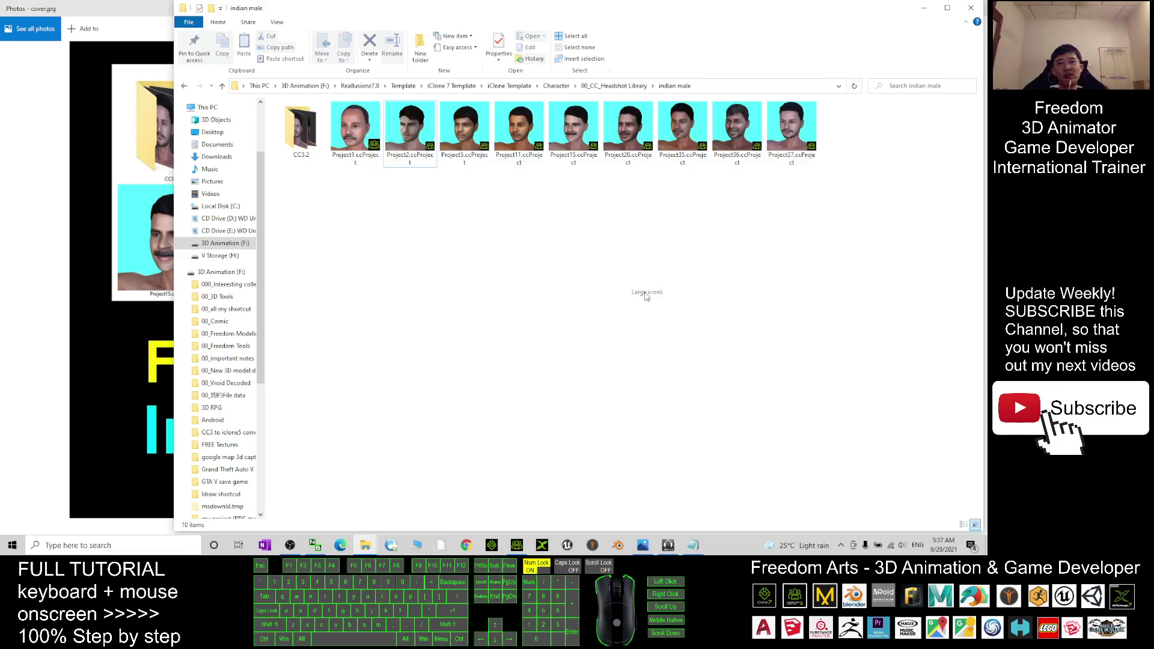
right_click(505, 235)
mouse_move(530, 241)
left_click(652, 253)
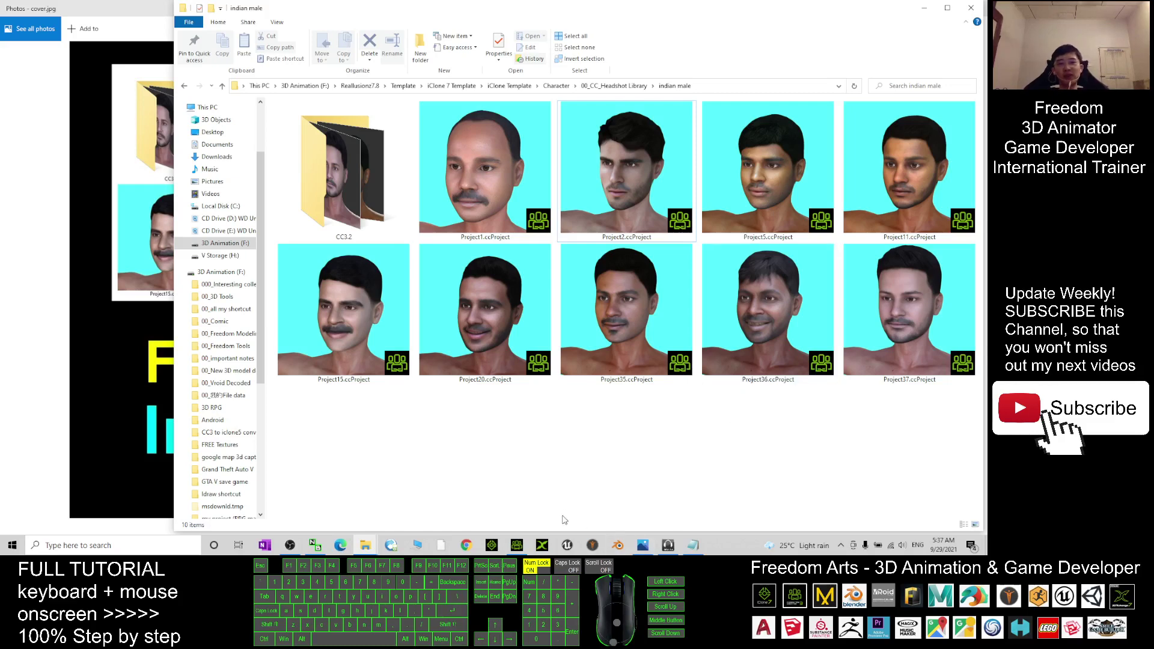
Switch to Character Creator 3 and close the This PC and V Storage (H:) folder windows
left_click(517, 545)
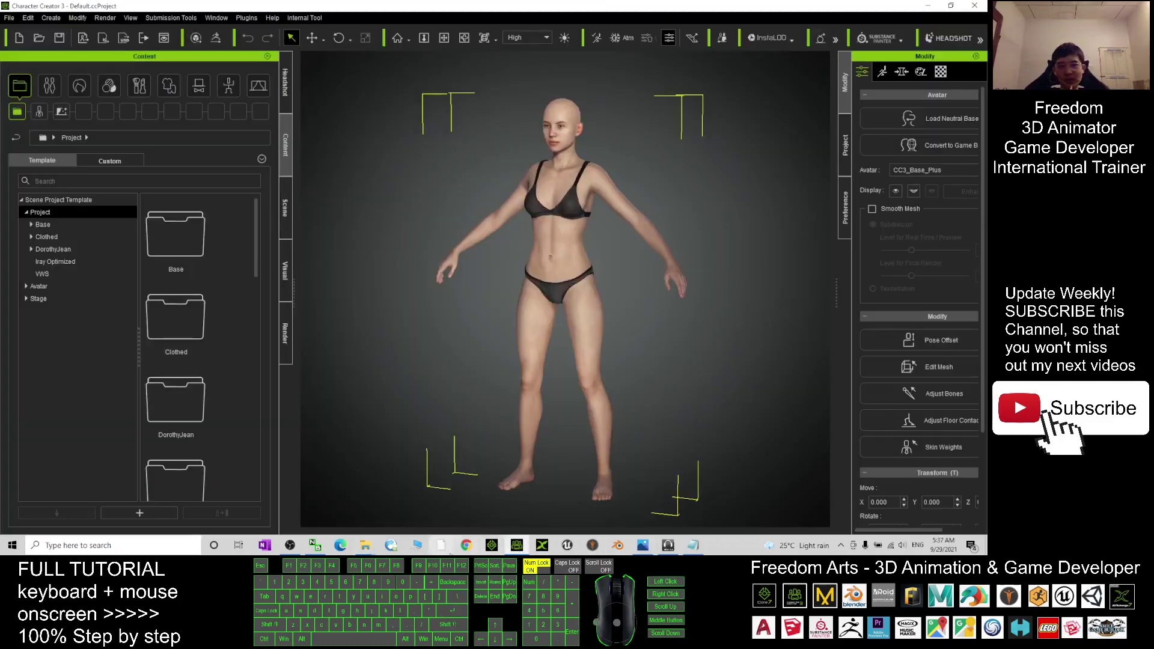
mouse_move(364, 550)
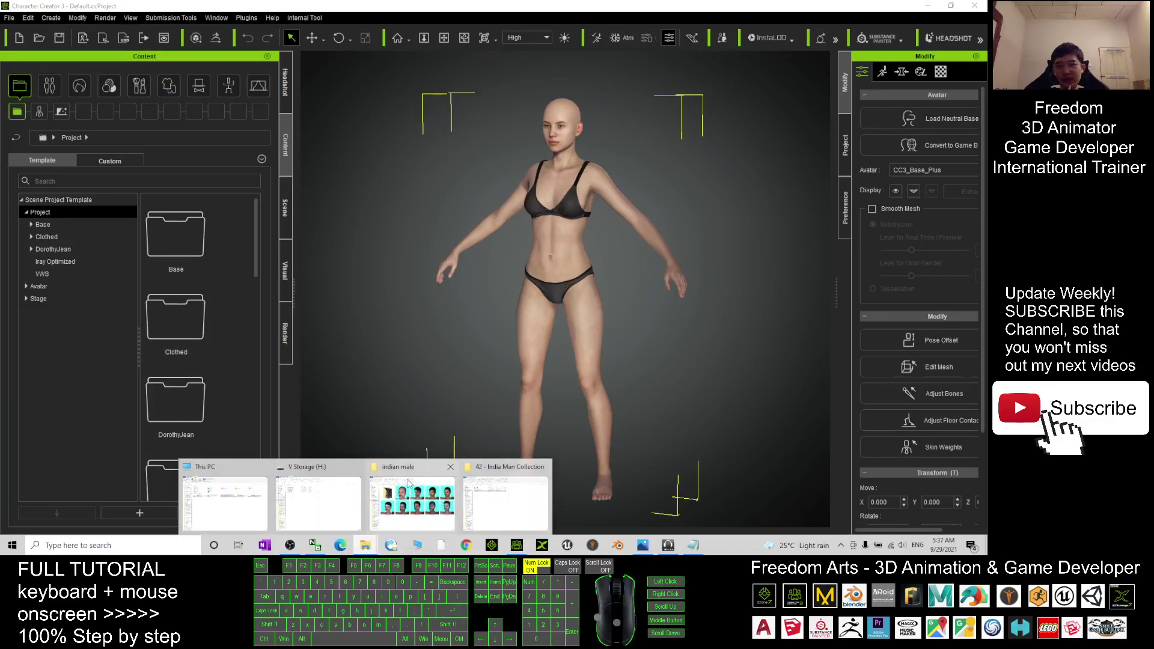
left_click(354, 467)
left_click(310, 468)
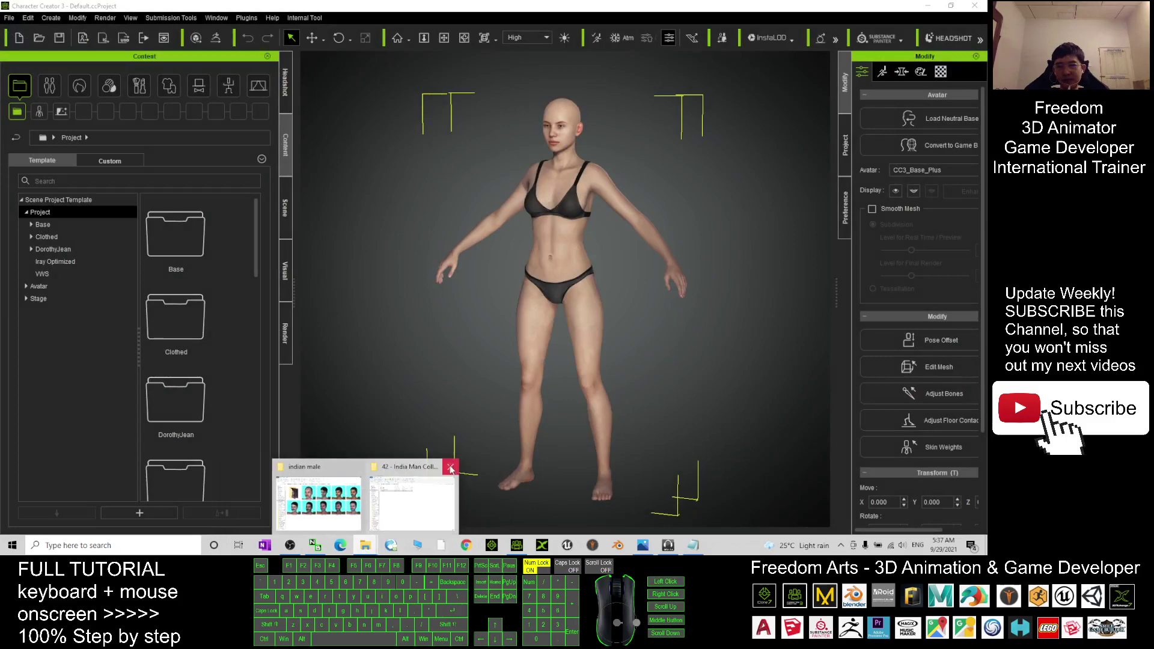
Place the indian male folder window beside the avatar and load Project15.ccProject into the scene with Replace All
left_click(306, 486)
left_click_drag(659, 2, 590, 53)
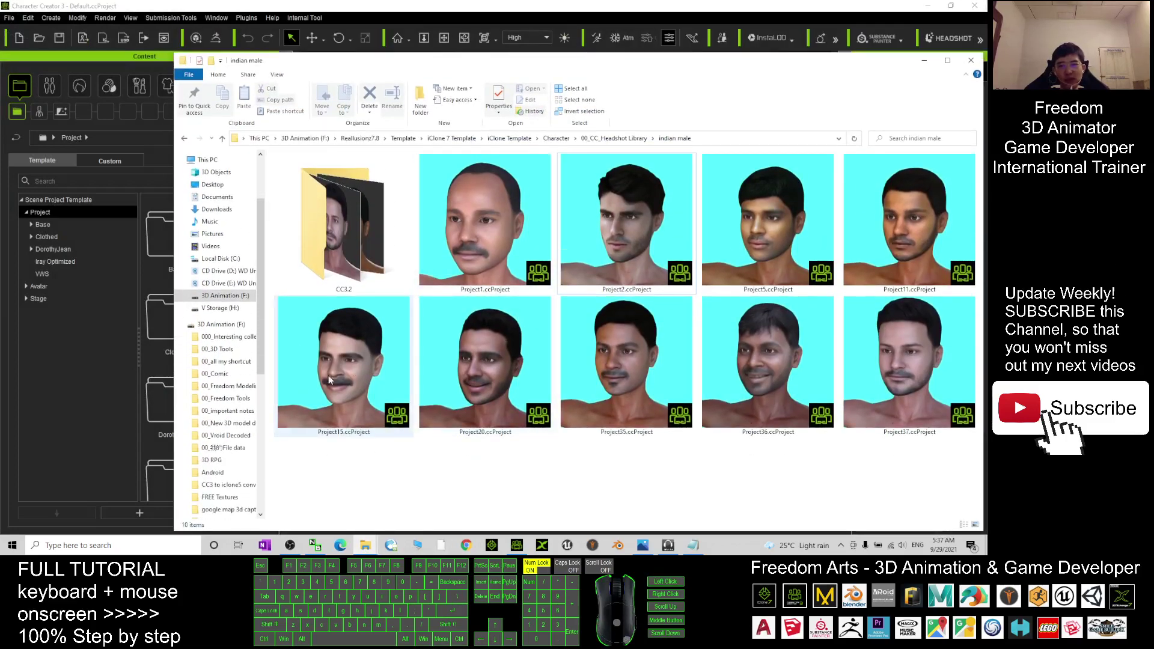
left_click_drag(455, 62, 889, 49)
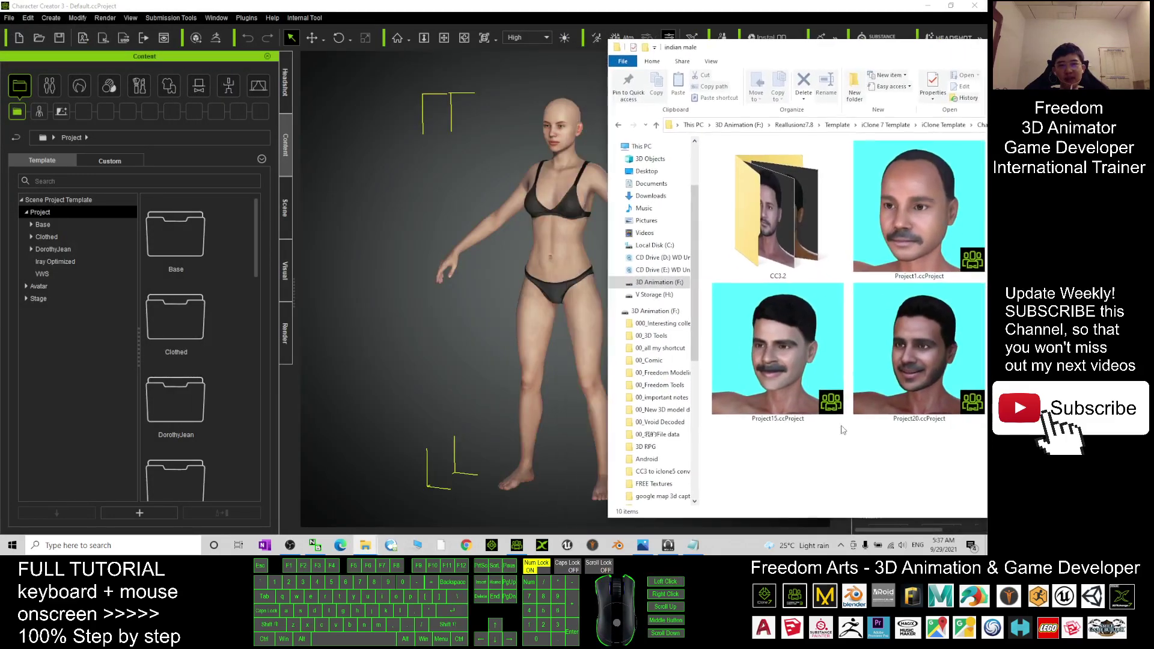
left_click_drag(782, 355, 475, 342)
left_click(594, 236)
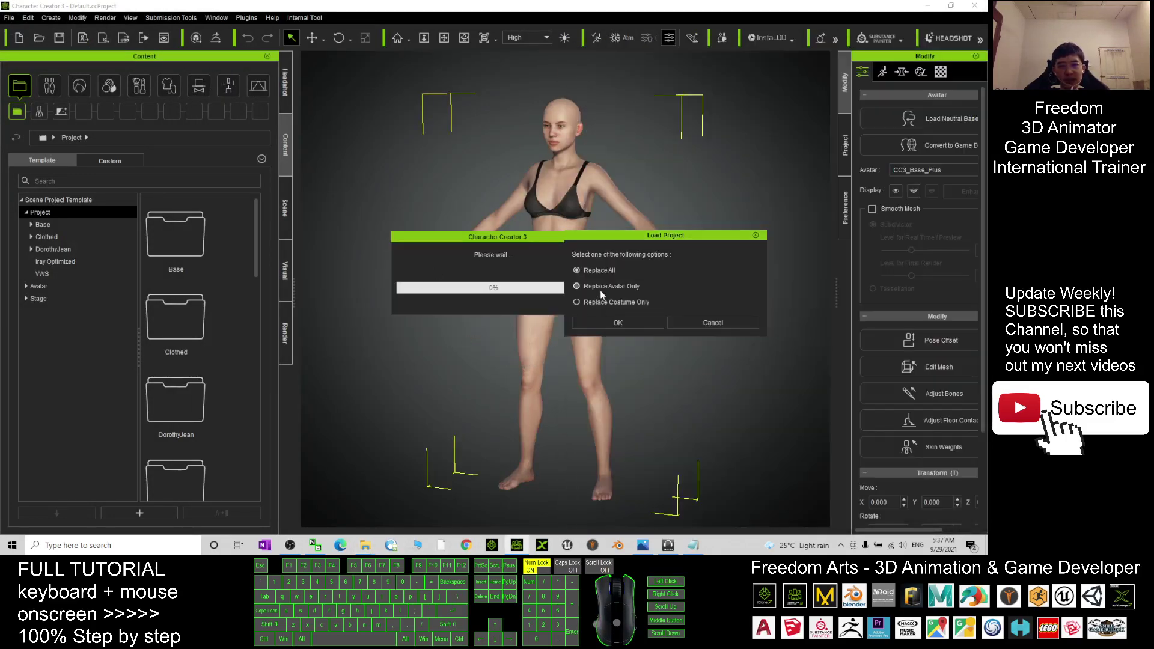
left_click(601, 323)
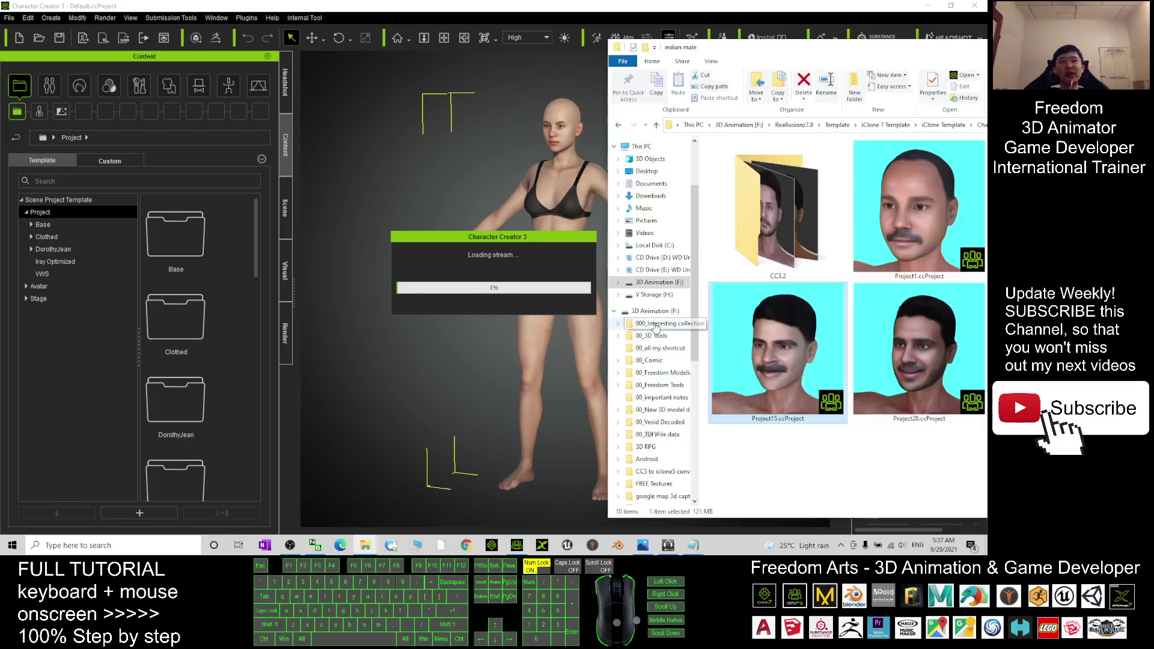
left_click(567, 160)
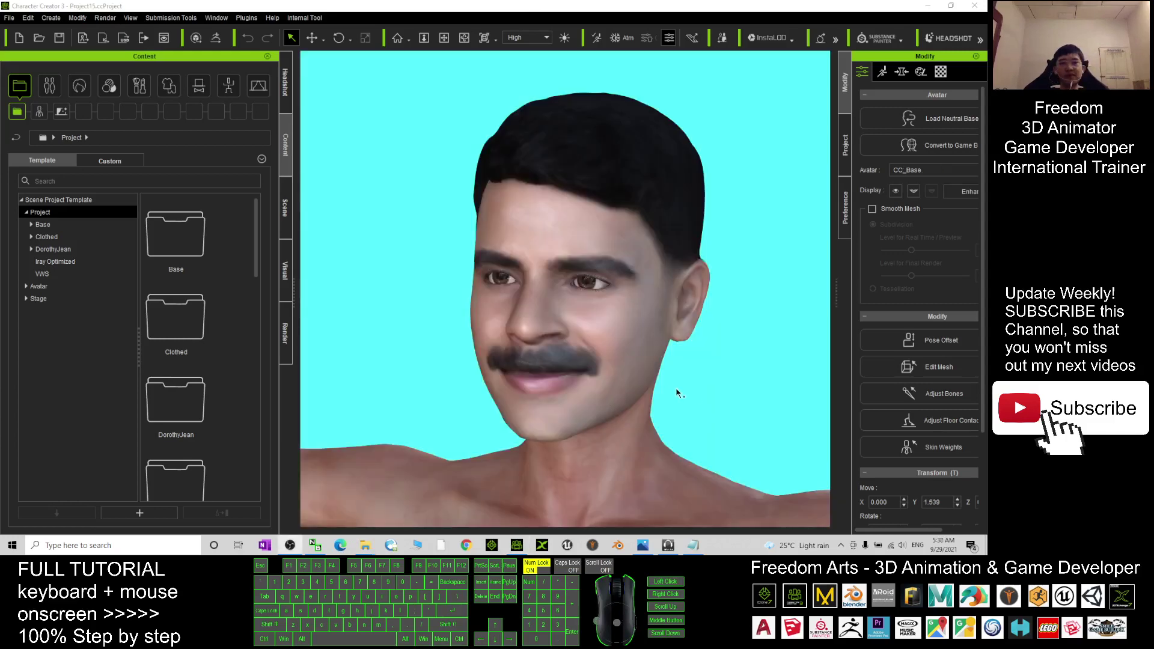
Examine the loaded avatar's head and upper body from several angles and distances
left_click(696, 390)
scroll(696, 390, "down", 5)
key("x")
left_click_drag(633, 459, 856, 357)
key("c")
key("c")
left_click_drag(391, 355, 221, 265)
scroll(608, 275, "up", 5)
key("x")
left_click_drag(607, 276, 608, 511)
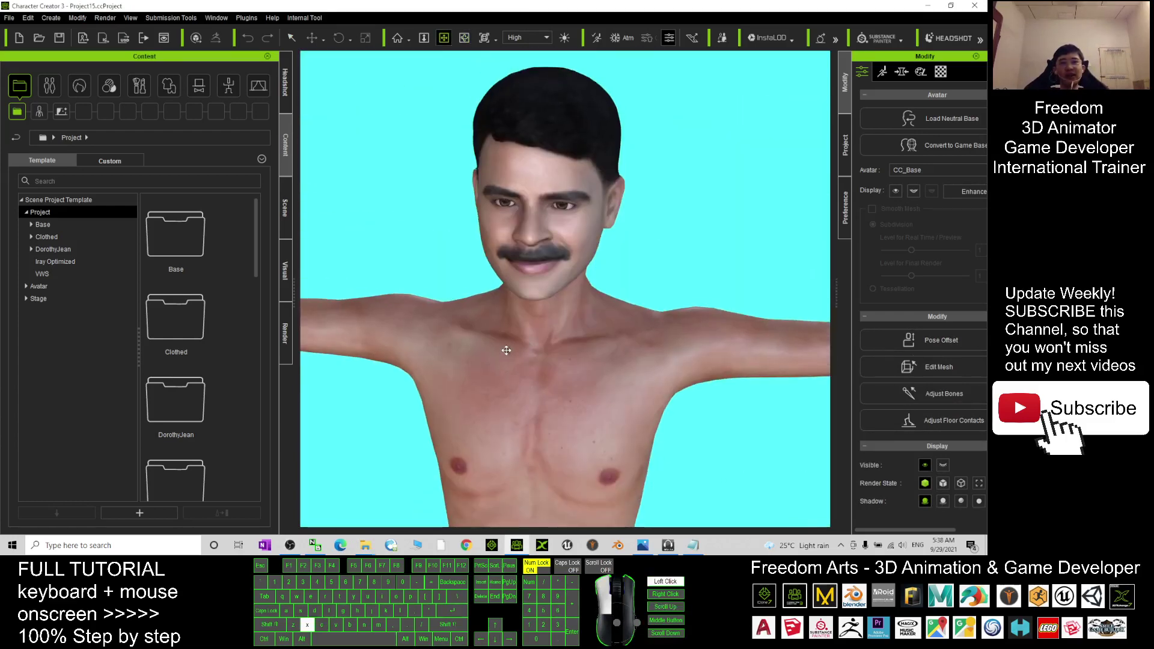
scroll(607, 511, "down", 4)
Show the avatar's Full Body morph sliders with enough panel width to read their names and values
left_click(901, 73)
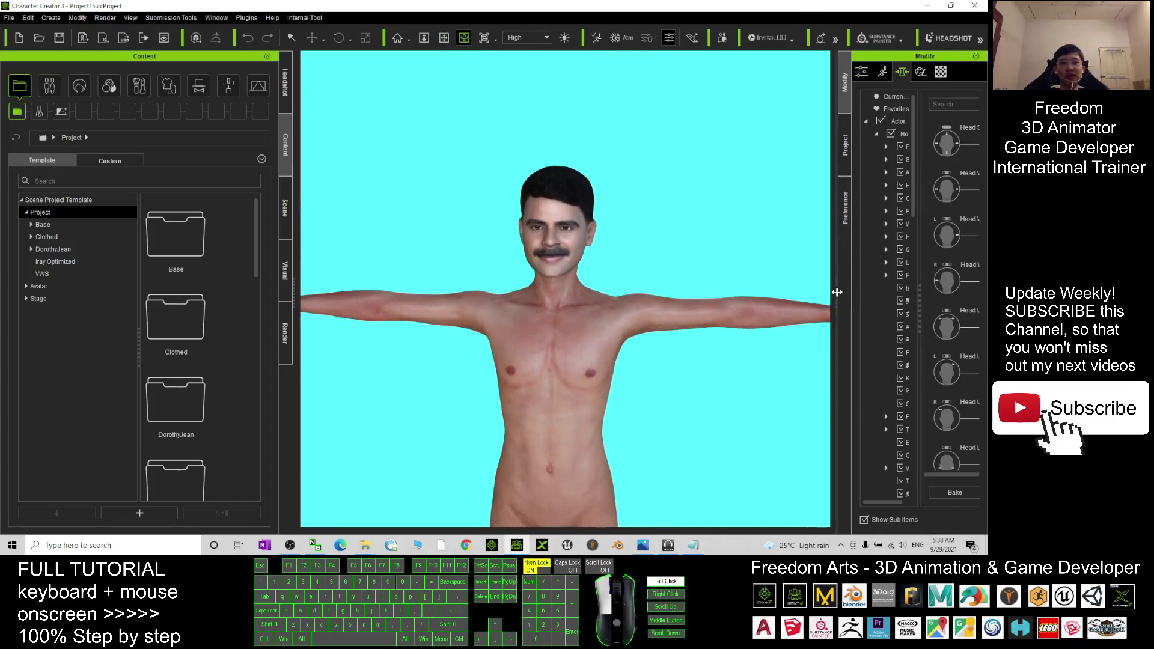
left_click_drag(837, 287, 702, 283)
left_click(798, 148)
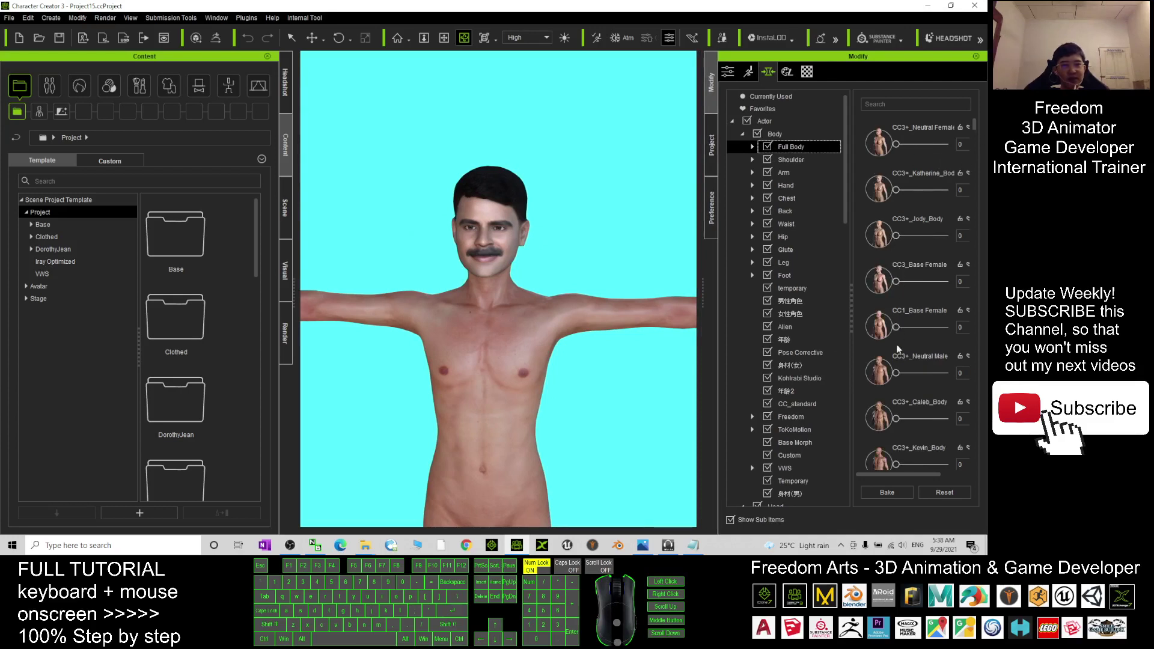
Try the CC3+_Neutral Male morph at 100 on the whole body, then return it to 0
left_click_drag(897, 374, 947, 374)
scroll(609, 443, "down", 3)
left_click_drag(610, 443, 446, 358)
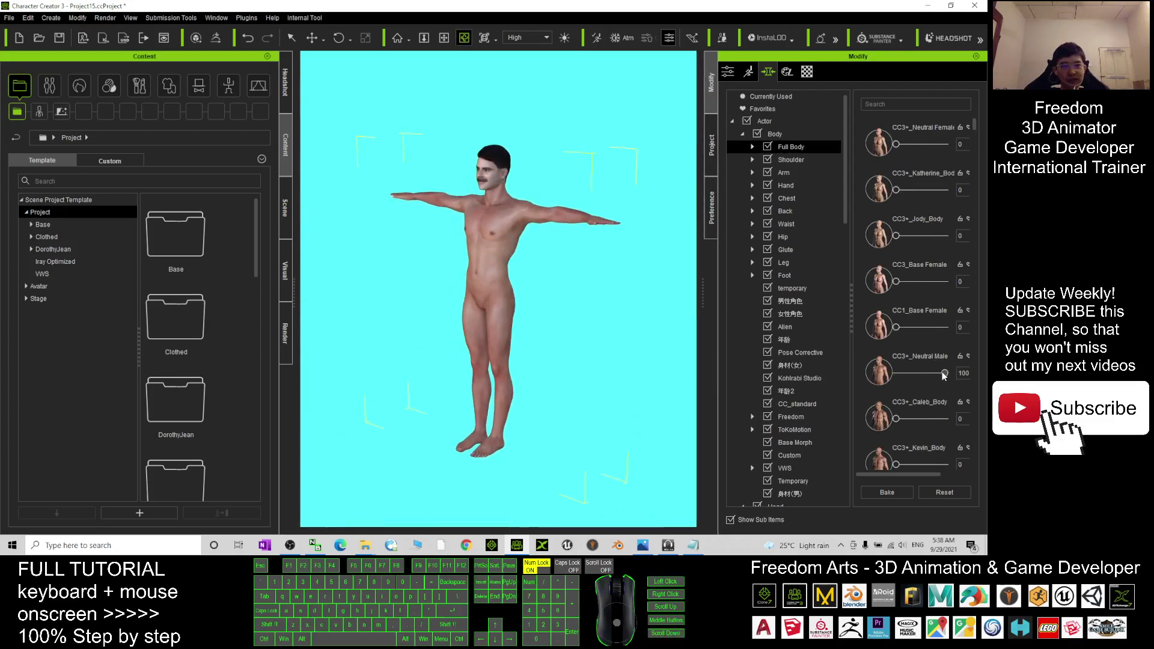
left_click_drag(945, 373, 841, 368)
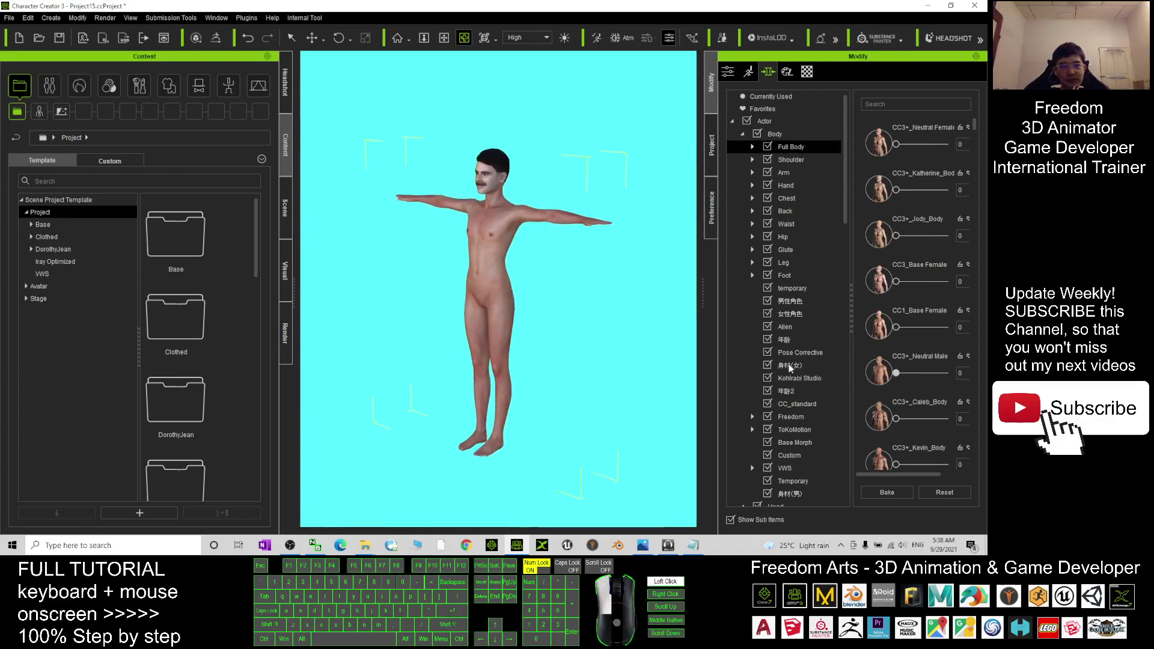
Try the CC3+_Caleb_Body morph at 100, check the physique, and return it to 0
left_click_drag(896, 419, 945, 419)
left_click_drag(774, 327, 626, 329)
scroll(626, 329, "up", 3)
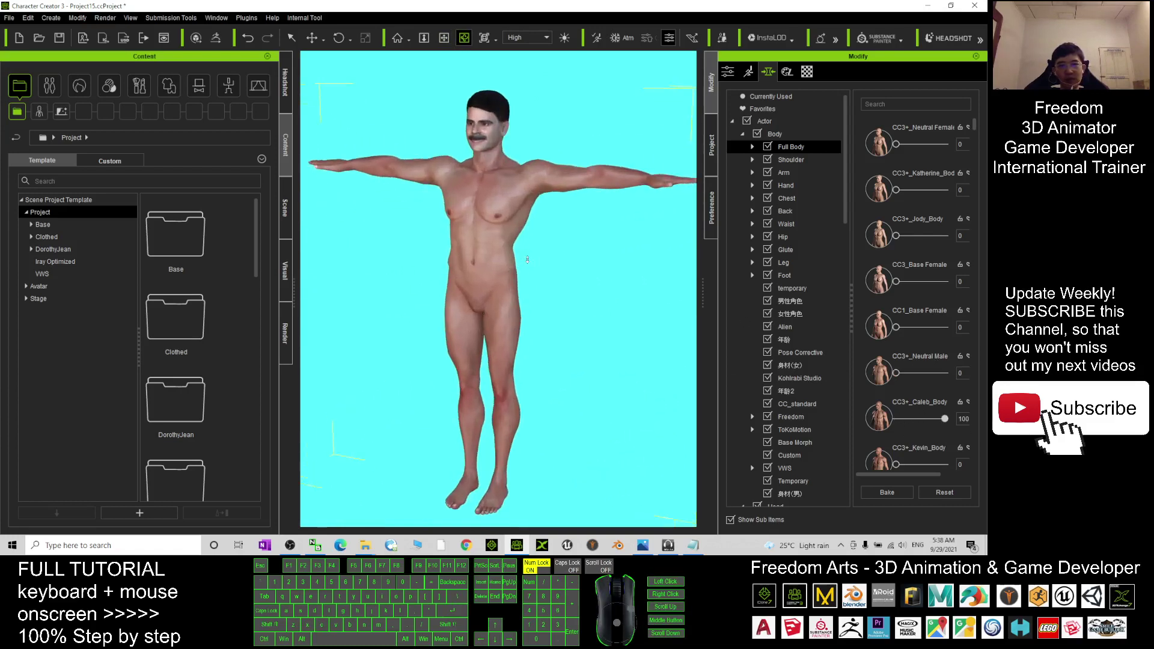
left_click_drag(946, 420, 896, 419)
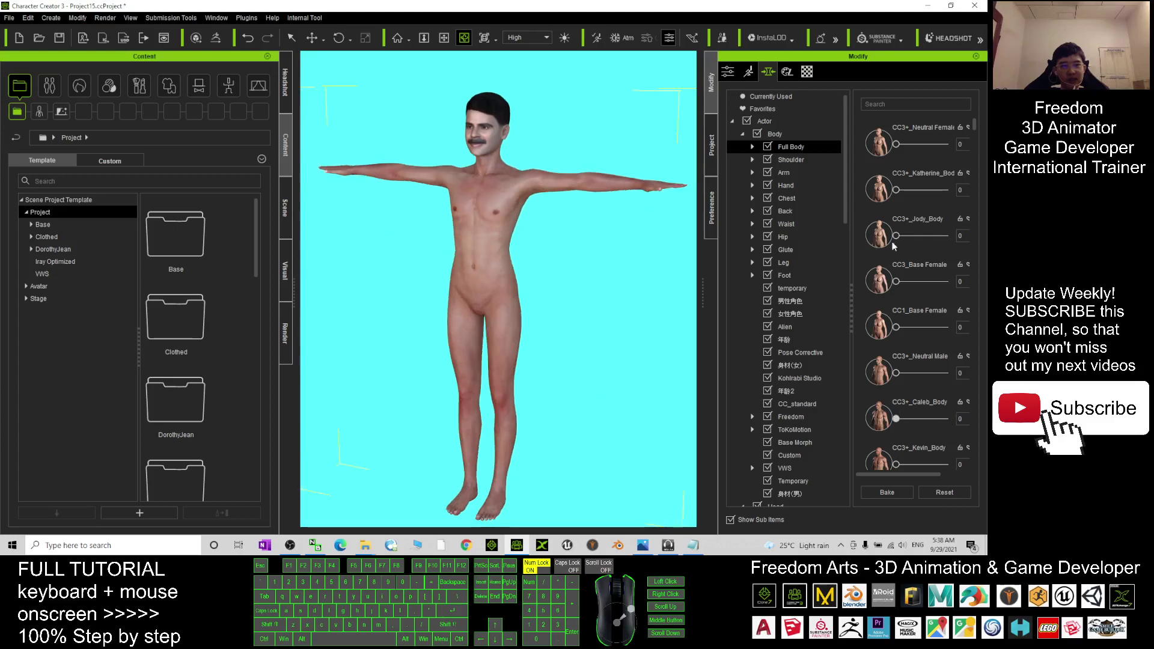
Try the Body Fat B morph at 100, inspect the heavier figure, and return it to 0
left_click_drag(974, 126, 977, 205)
left_click_drag(899, 261, 793, 279)
left_click_drag(896, 349, 945, 348)
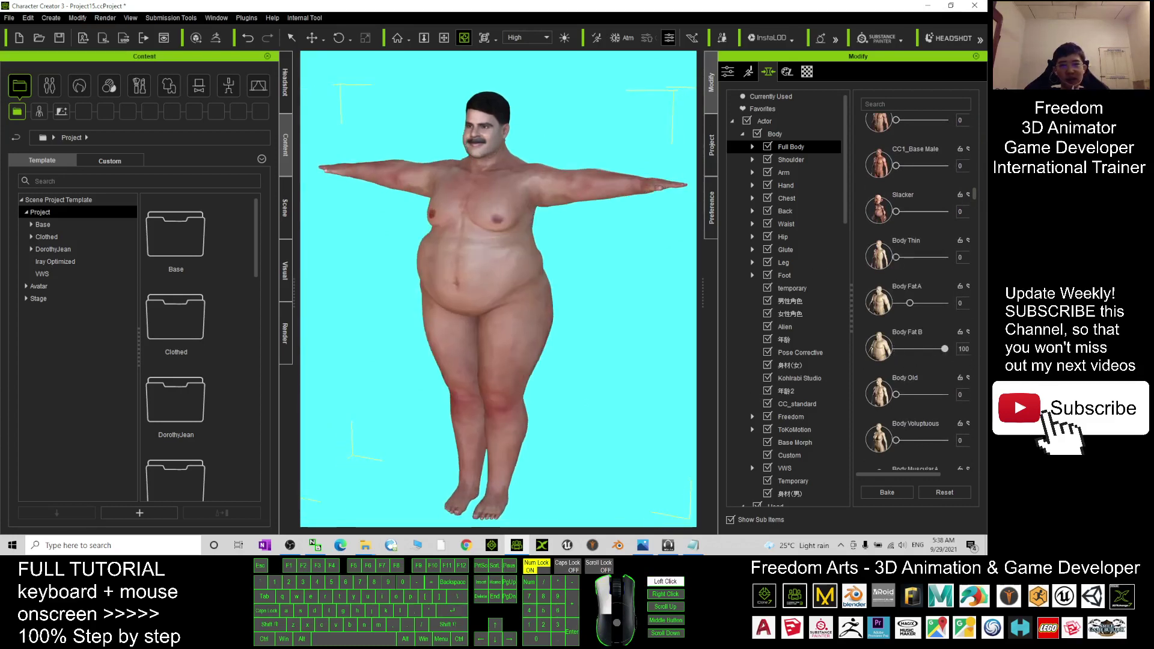
mouse_move(589, 259)
left_mouse_down()
mouse_move(782, 259)
mouse_move(589, 259)
left_mouse_up()
scroll(589, 259, "down", 1)
scroll(590, 259, "down", 3)
left_click_drag(945, 349, 839, 341)
Try the CC1_Base Male morph at 100, inspect the torso up close, and return it to 0
scroll(956, 252, "up", 4)
scroll(957, 251, "up", 4)
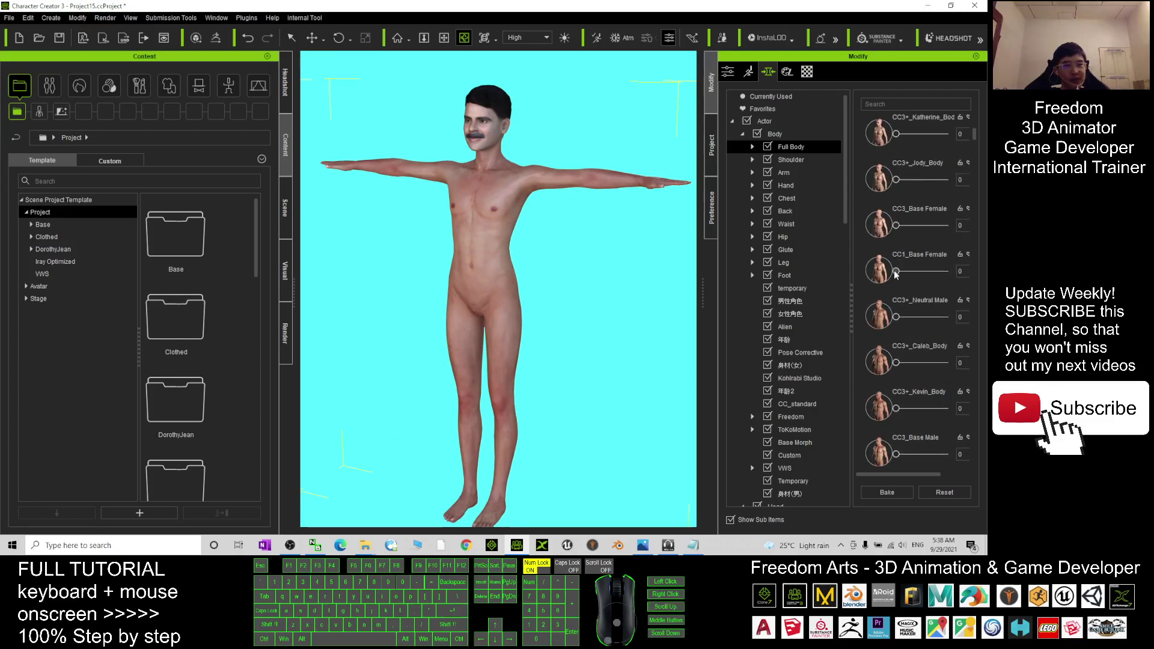
scroll(926, 373, "down", 2)
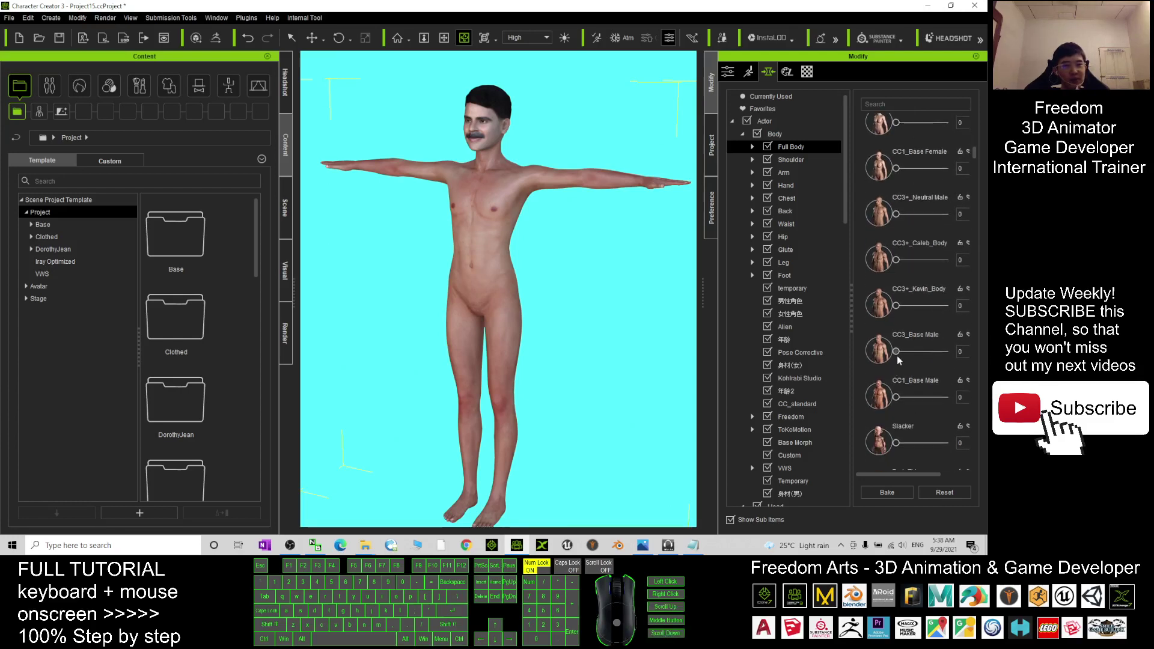
left_click_drag(896, 399, 967, 406)
scroll(494, 270, "up", 4)
key("x")
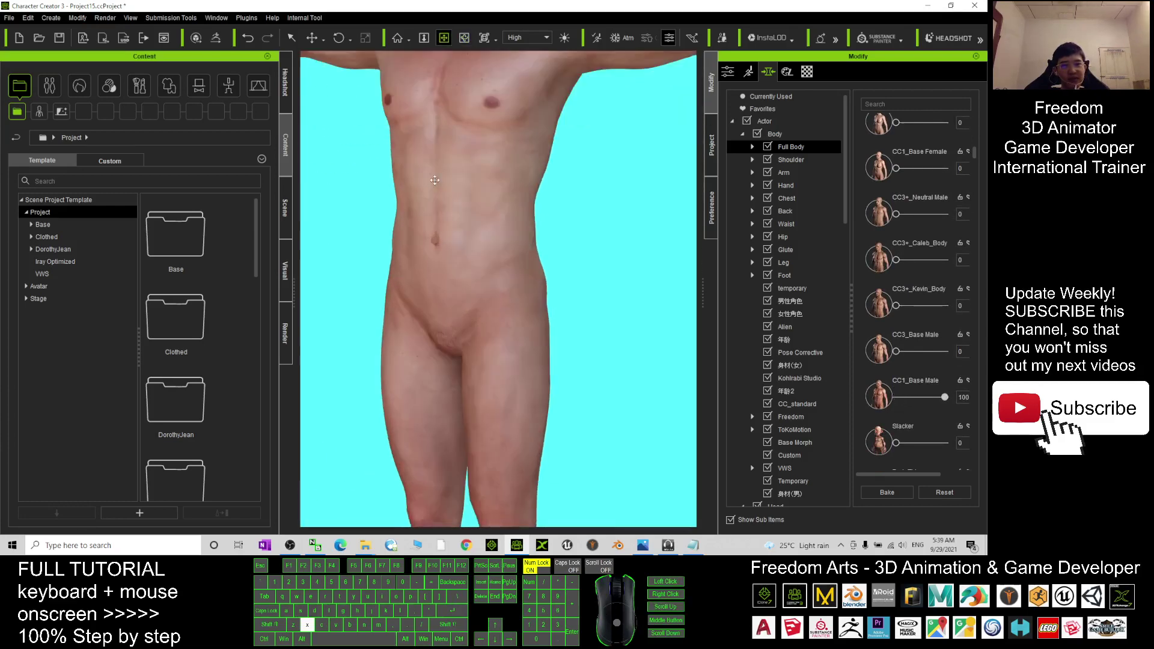
left_click_drag(494, 226, 515, 475)
key("c")
left_click_drag(529, 319, 785, 313)
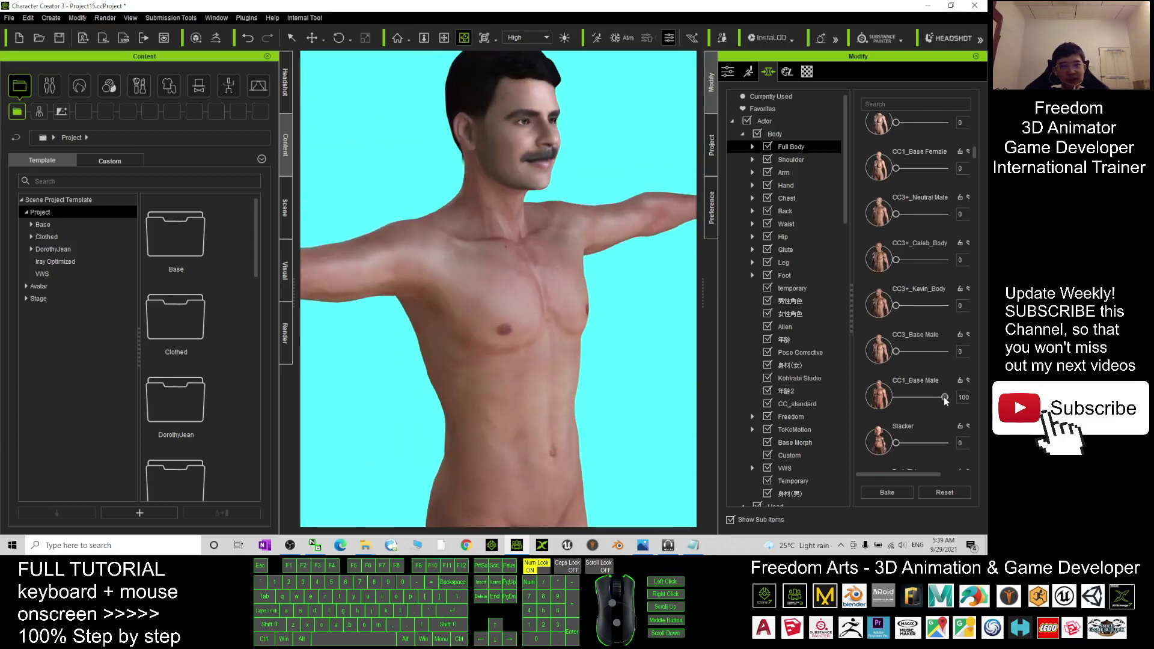
left_click_drag(945, 398, 896, 399)
Set the CC3+_Caleb_Body morph to 100 and check the full body from another angle
scroll(896, 306, "up", 1)
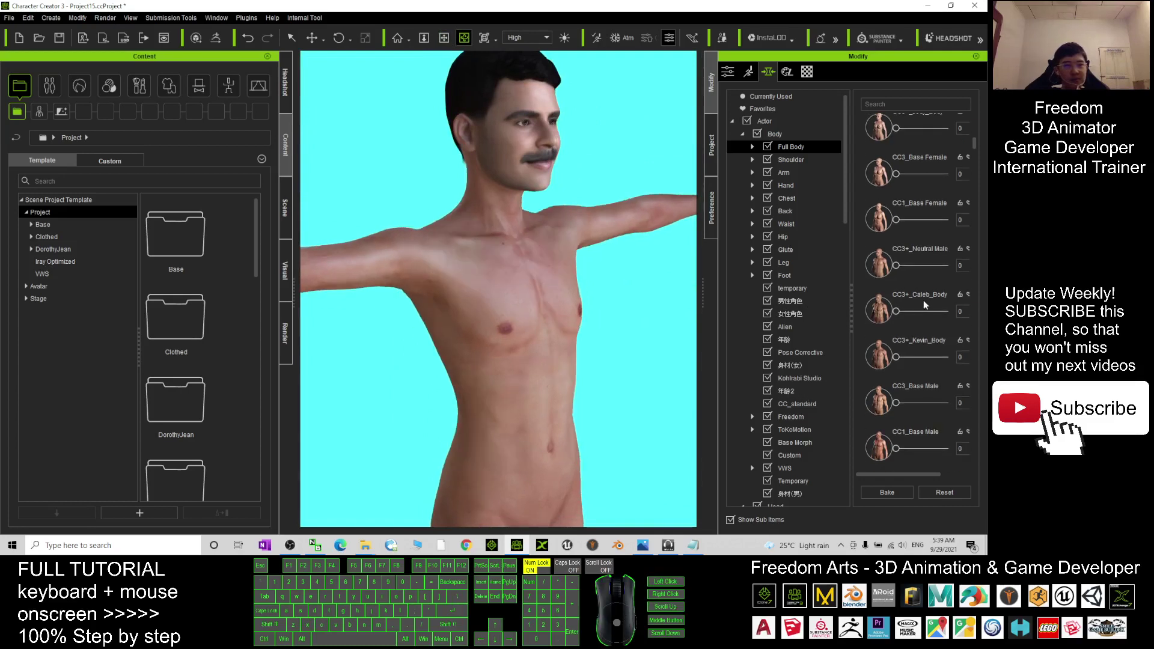
left_click_drag(896, 312, 985, 314)
scroll(481, 265, "down", 4)
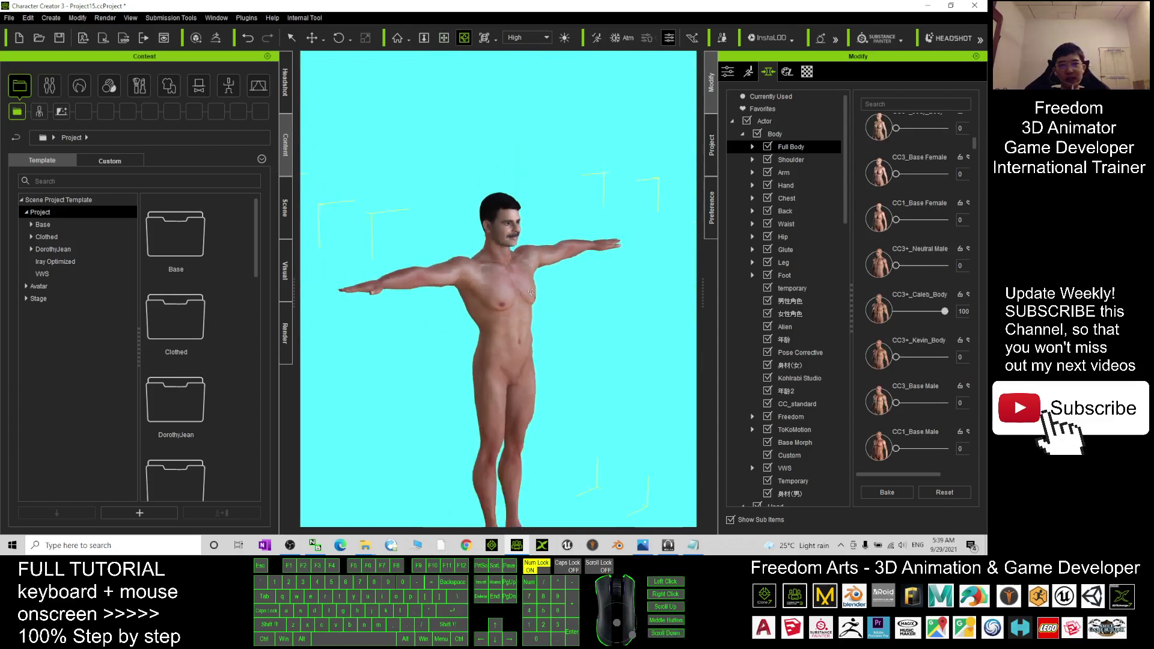
key("x")
key("c")
left_click_drag(549, 319, 364, 317)
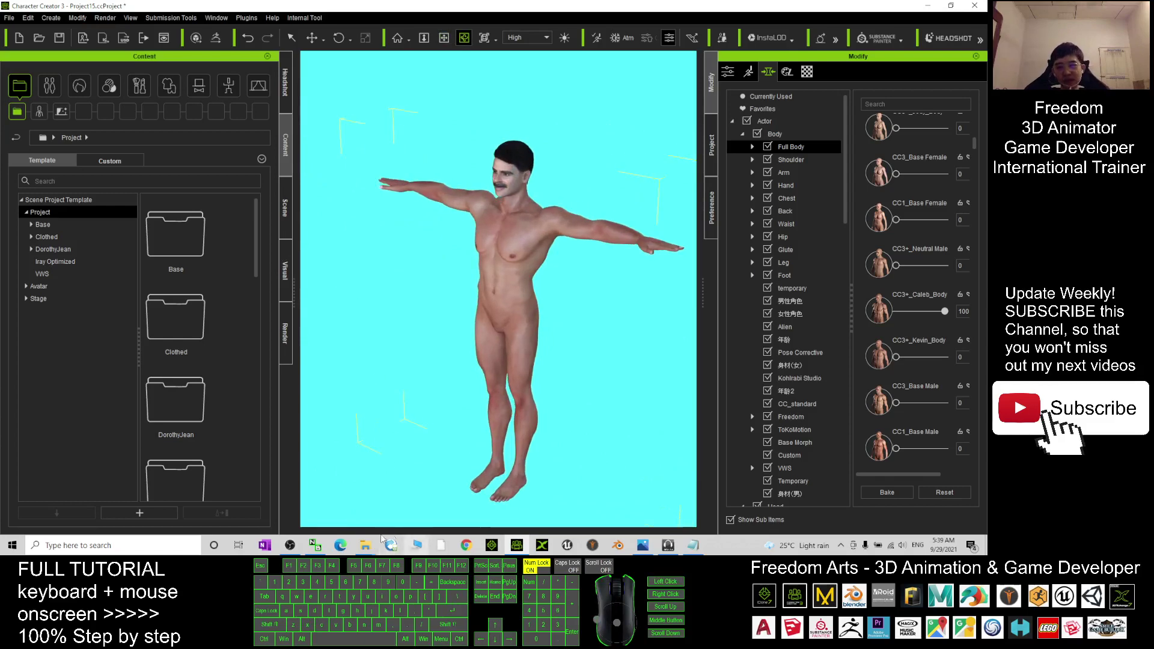
Switch to File Explorer and review the project thumbnails of the indian male folder in a maximized window
mouse_move(365, 545)
left_click(354, 487)
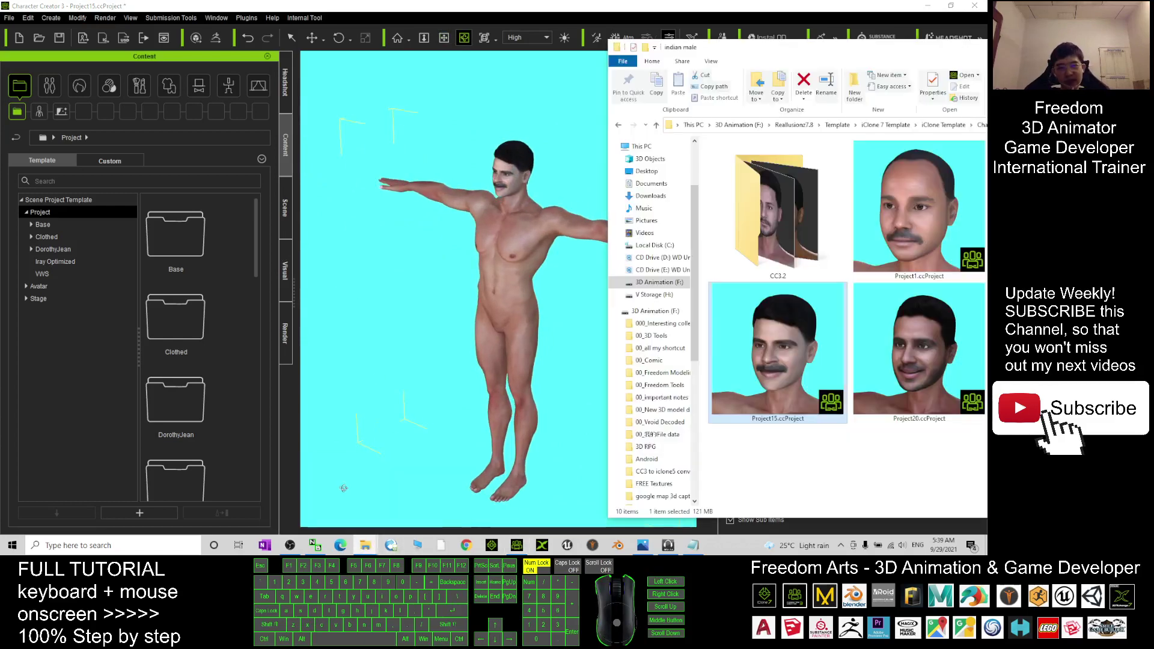
double_click(852, 48)
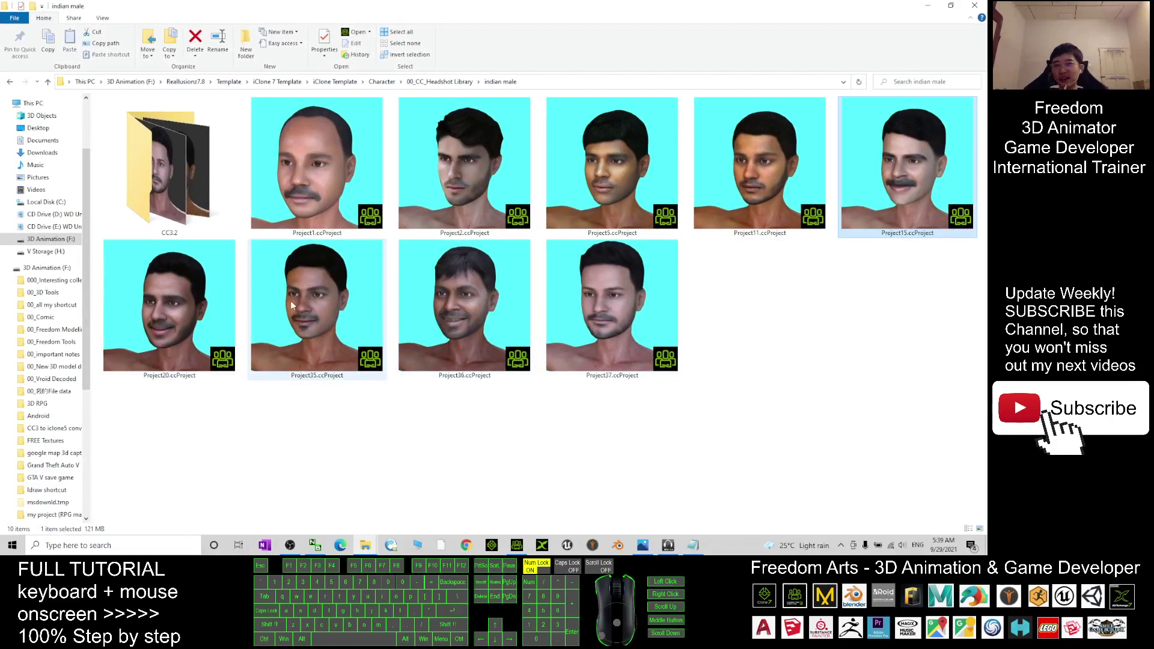
right_click(714, 272)
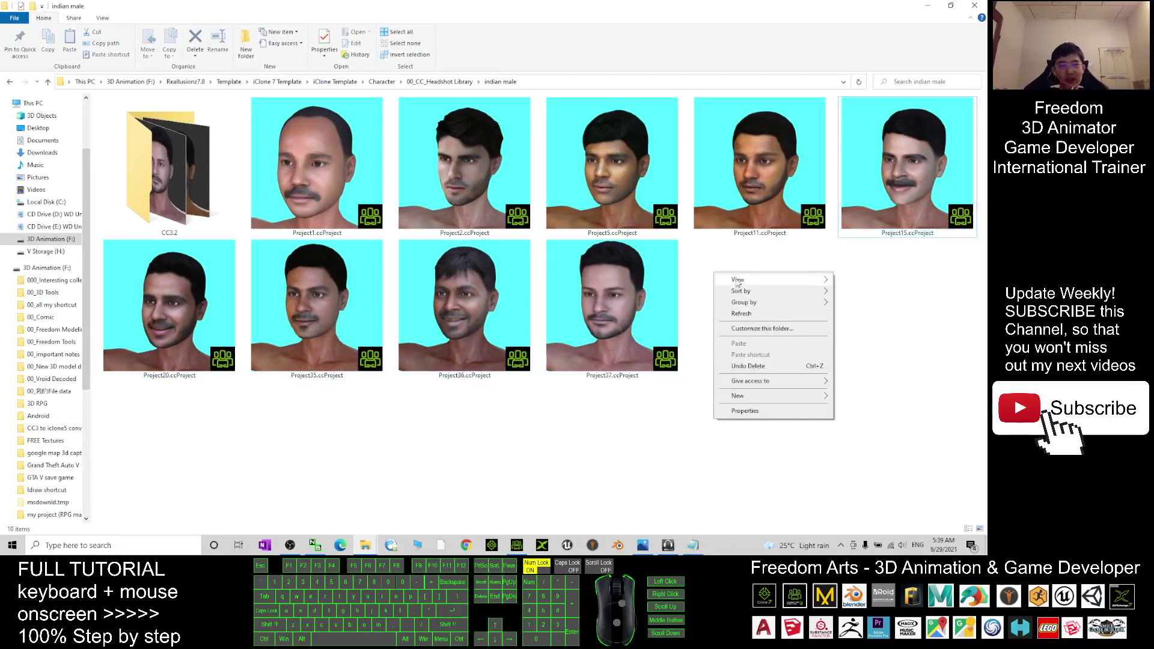
left_click(685, 372)
right_click(691, 316)
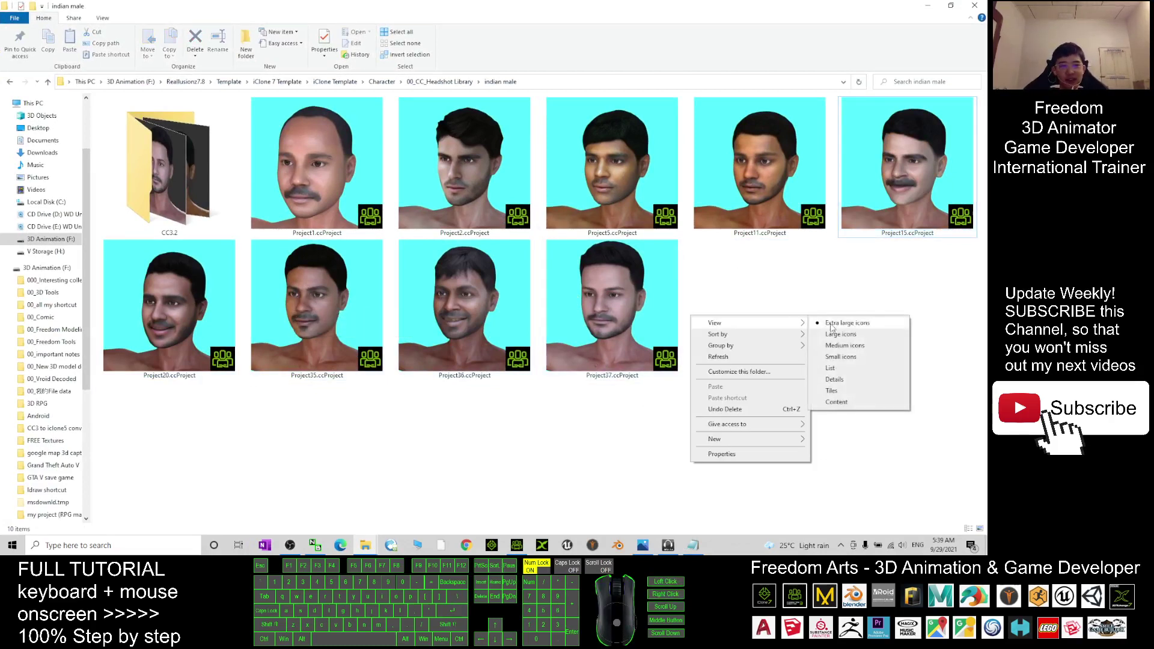
left_click(430, 519)
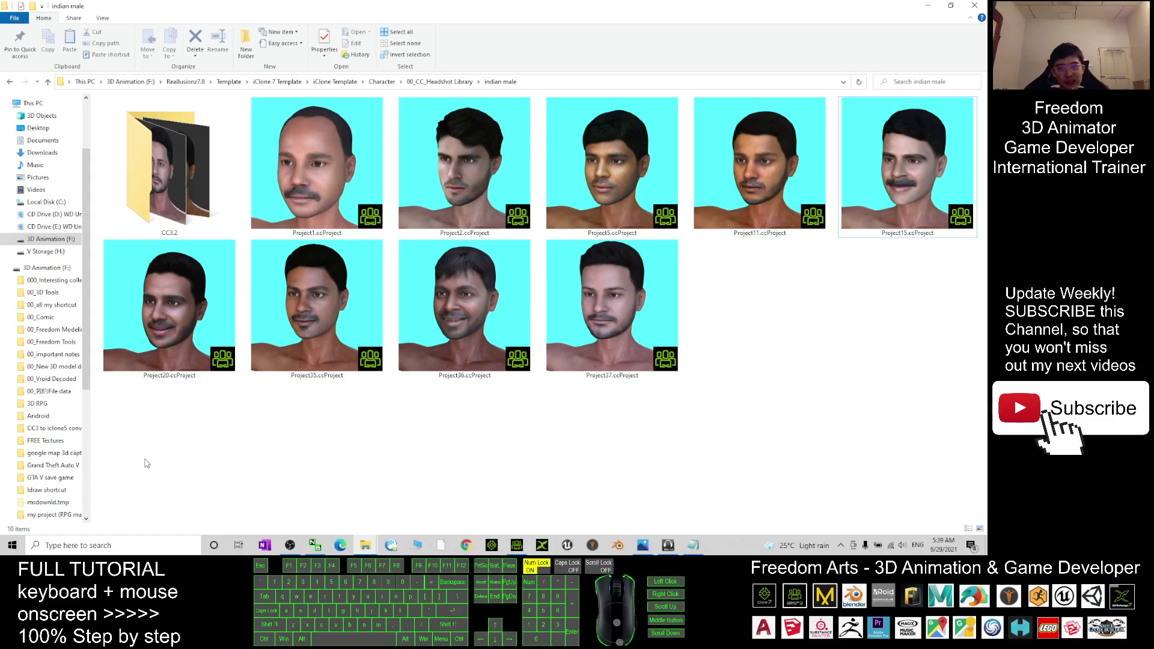
left_click_drag(147, 463, 929, 154)
Switch back to Character Creator 3 and examine the Project15 avatar's face up close from the front
left_click(517, 545)
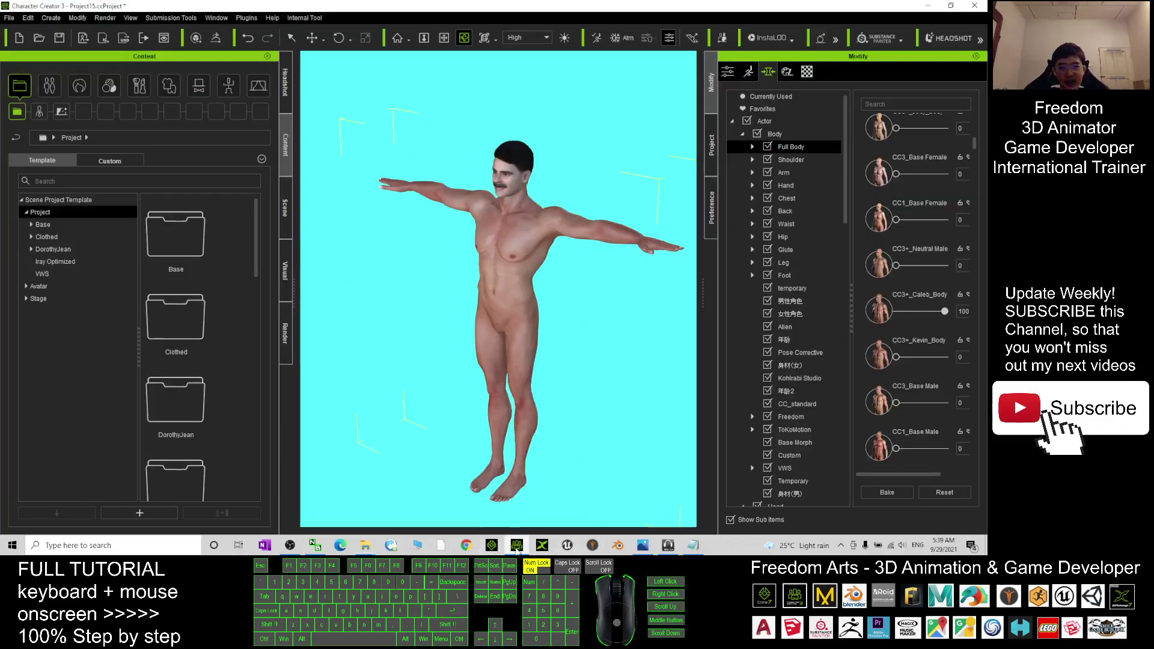
scroll(498, 337, "up", 6)
key("x")
left_click_drag(484, 156, 589, 278)
key("c")
scroll(521, 302, "up", 3)
left_click_drag(535, 327, 574, 330)
Open the facial editor and try the 12_Happy, 10_Happy and 9_Happy expressions on the avatar, checking the face close up
left_click(749, 72)
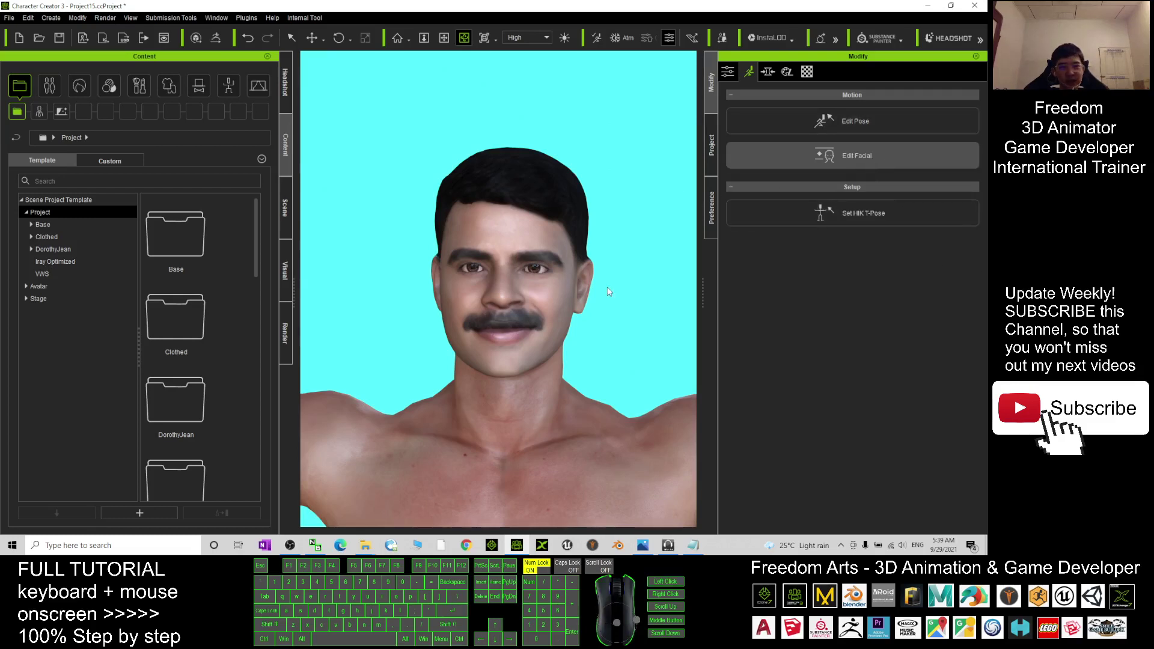
scroll(591, 307, "up", 4)
scroll(597, 286, "down", 2)
key("c")
left_click_drag(597, 286, 506, 317)
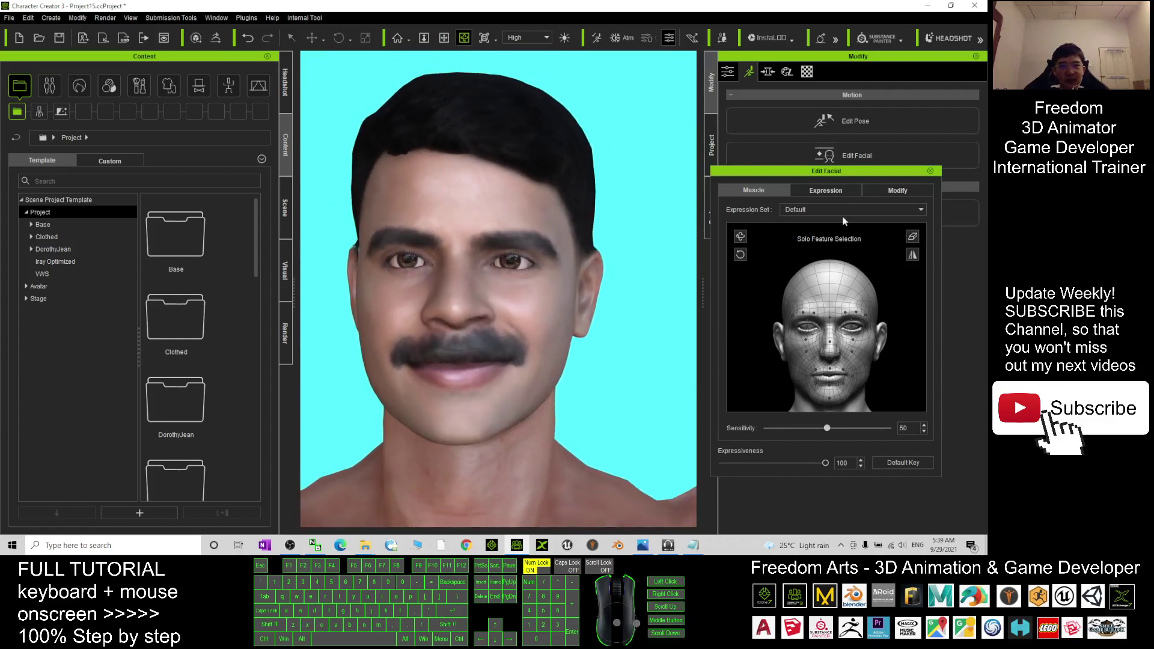
left_click(840, 190)
left_click(895, 349)
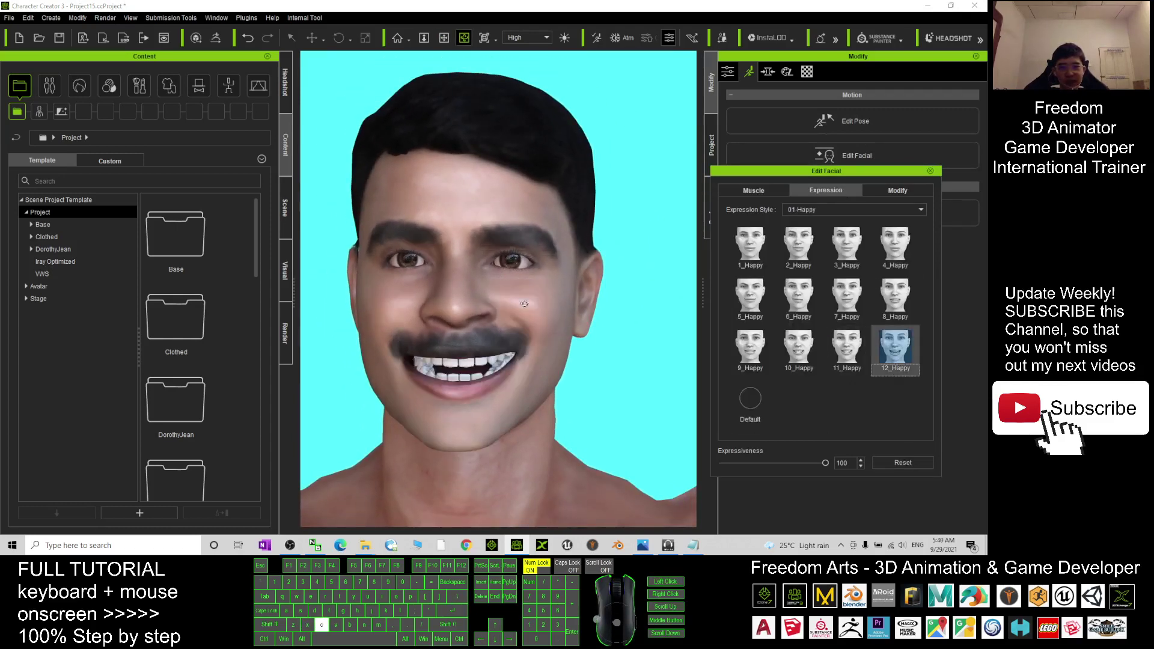
left_click_drag(540, 295, 499, 298)
left_click(803, 352)
left_click(755, 343)
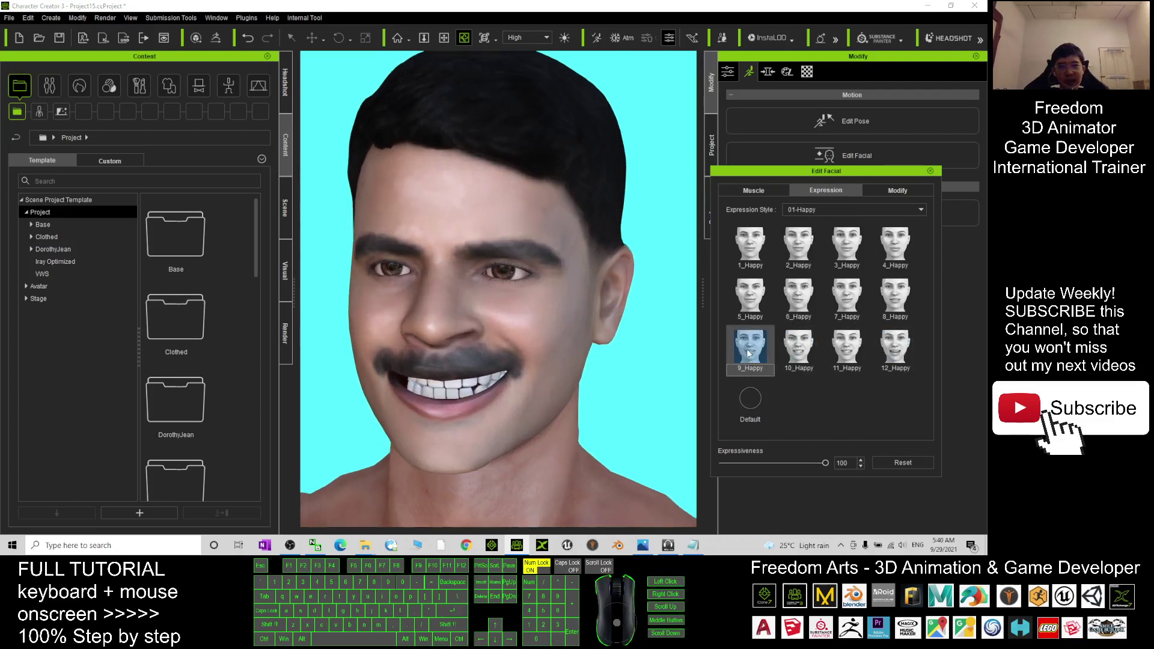
Try the 12_Angry expression from the 03-Angry style, check it from the side, and close the facial editor
left_click(814, 207)
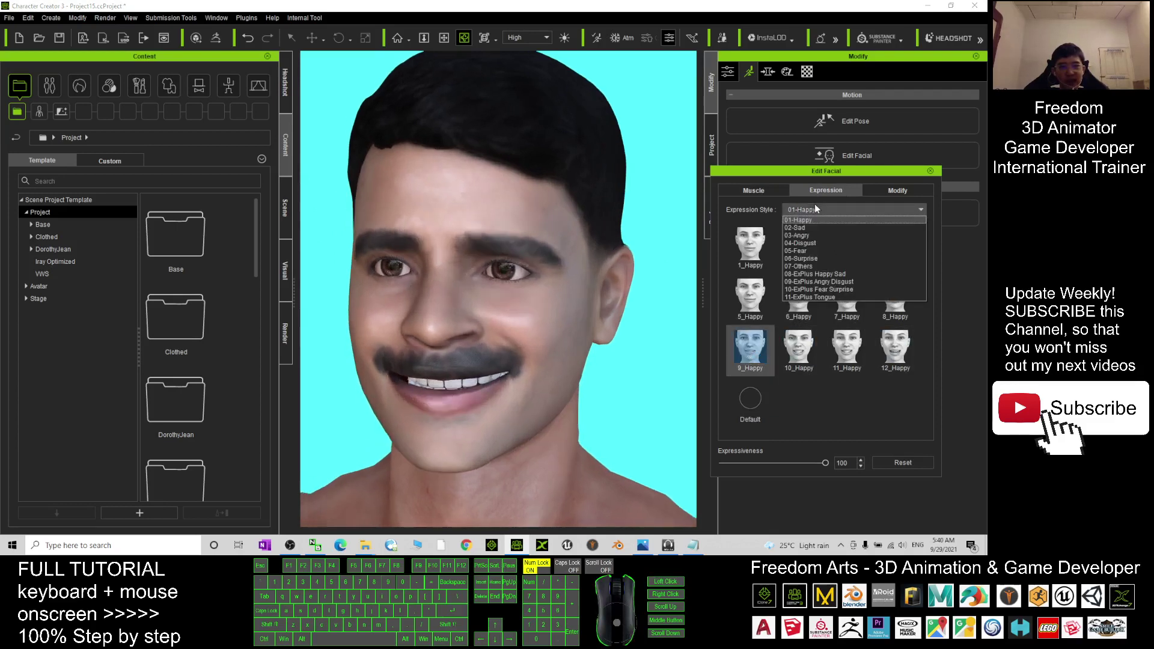
left_click(822, 234)
left_click(895, 348)
left_click_drag(559, 371, 667, 367)
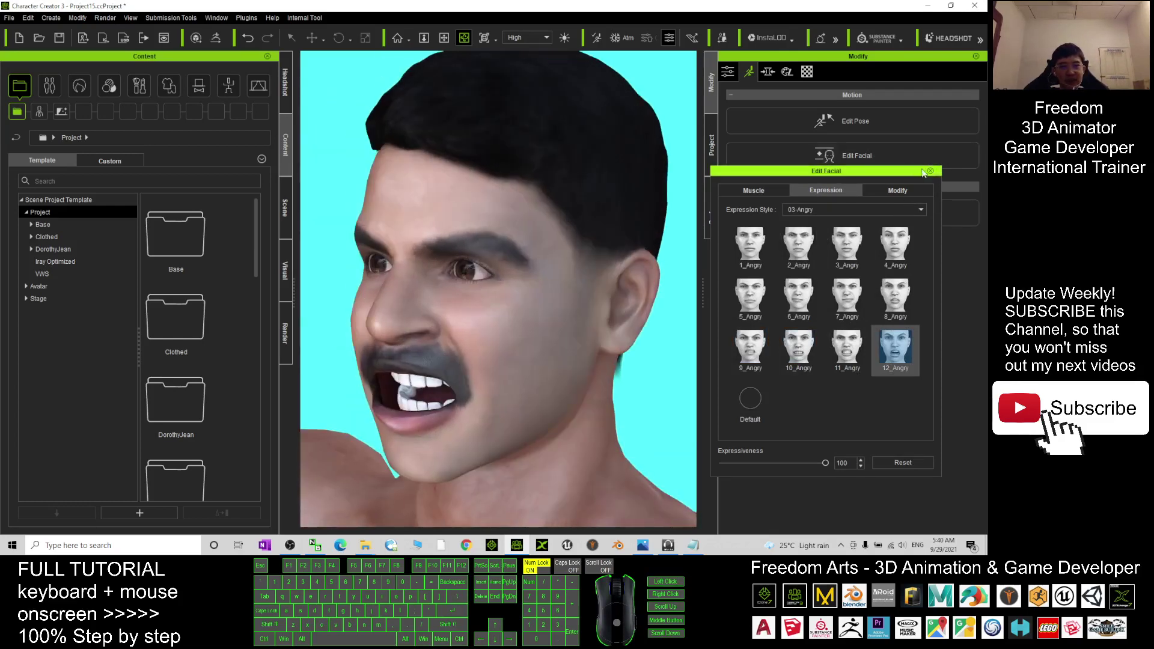
left_click(930, 171)
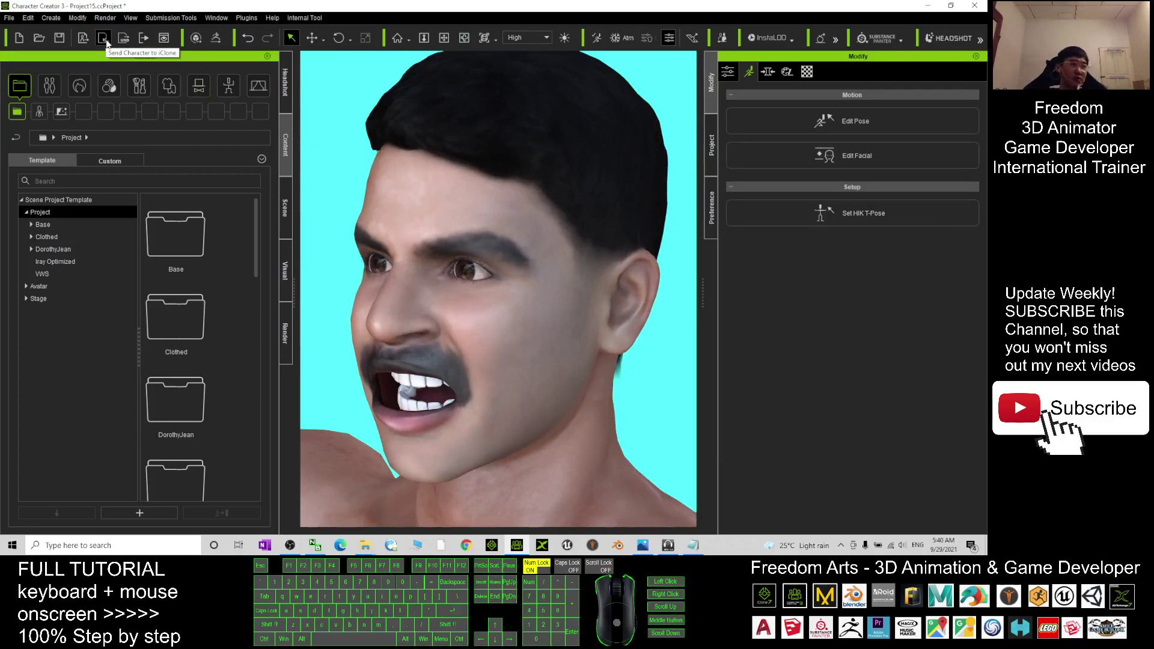
Reopen the facial editor, try the 12_Happy and 1_Happy expressions, and reset the face to the Default expression
left_click(847, 156)
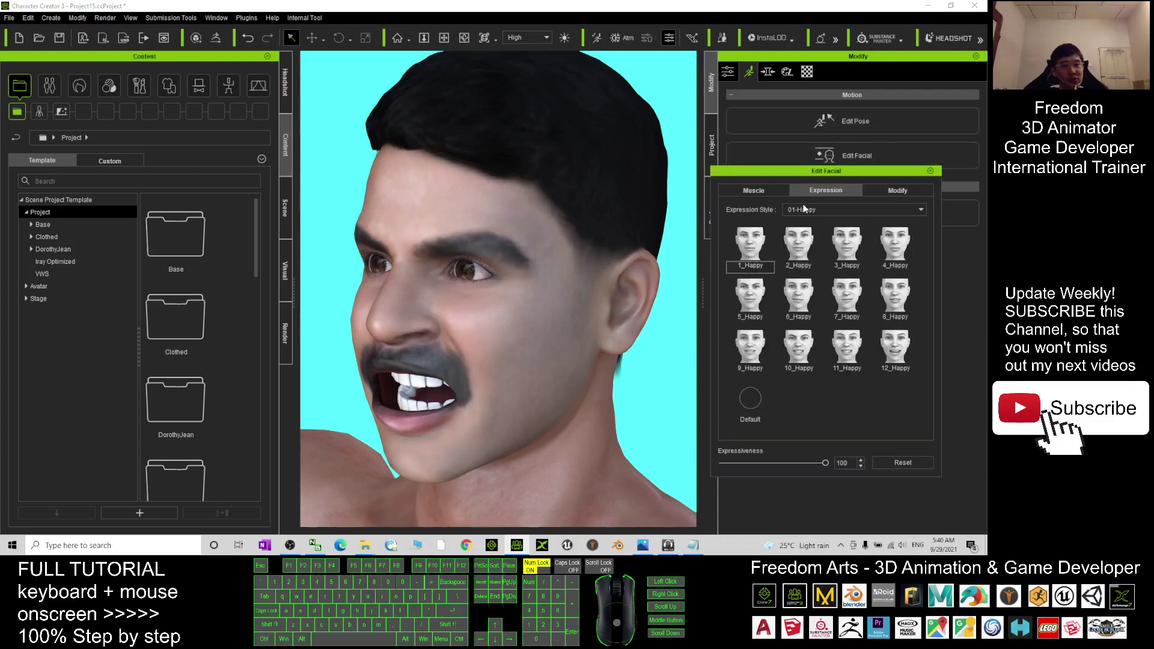
left_click(805, 208)
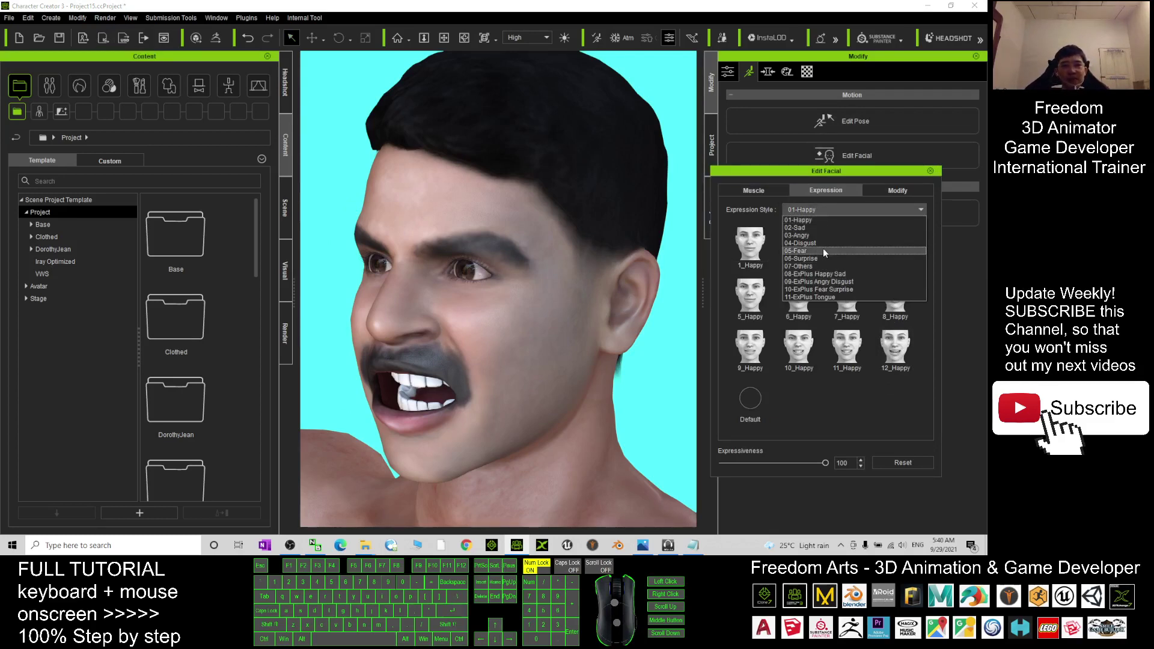
left_click(829, 221)
left_click(895, 347)
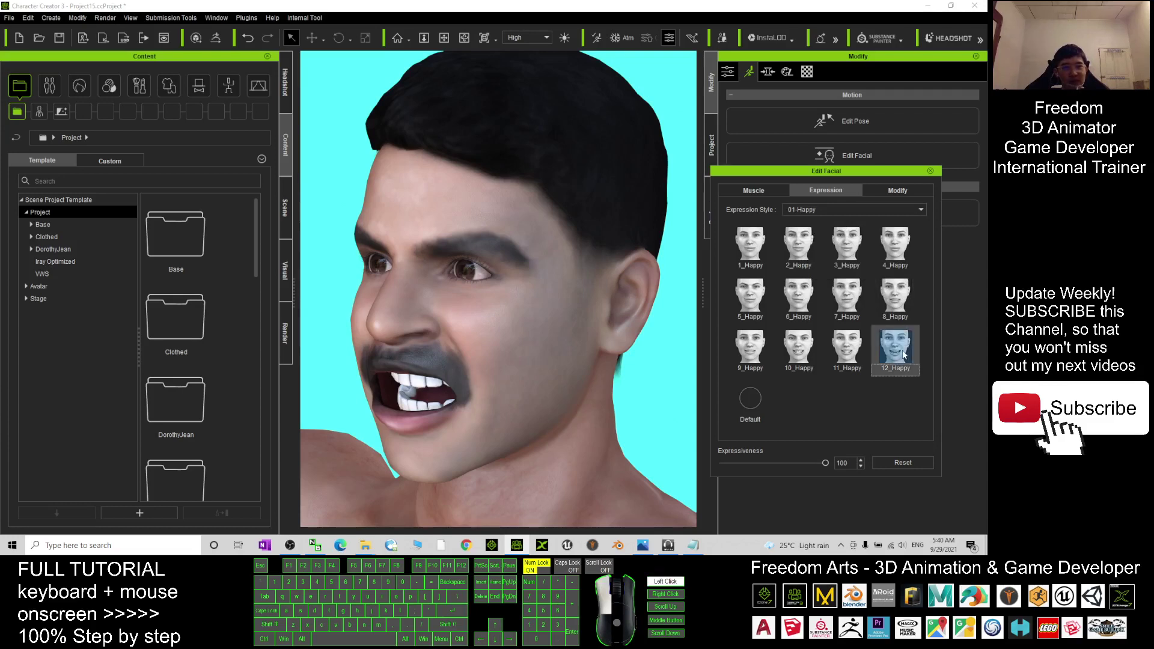
left_click(753, 248)
left_click(742, 403)
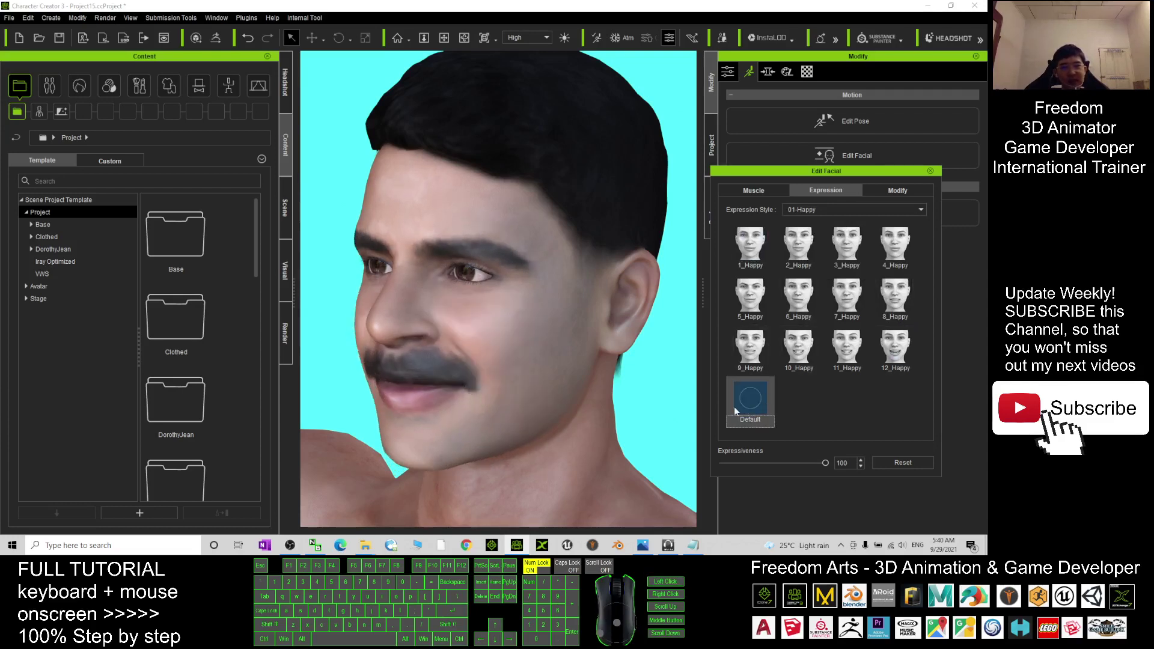
scroll(463, 327, "down", 3)
scroll(464, 327, "down", 4)
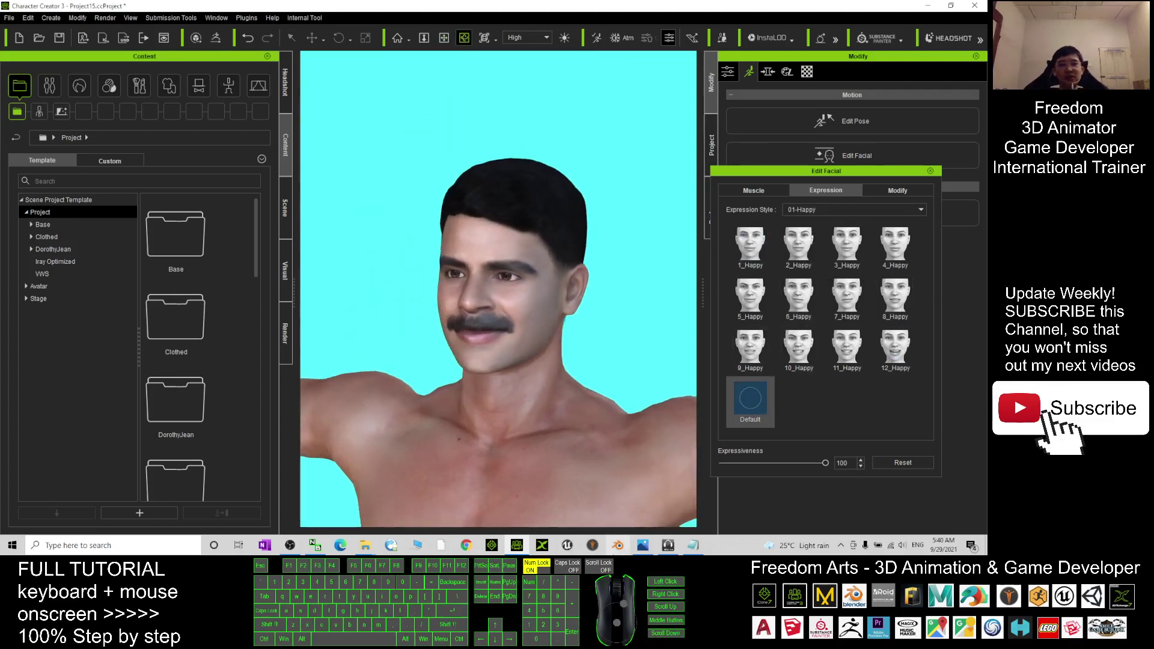
Switch to notes.txt in Notepad, read the Character Creator 3 to Unreal Engine tutorial links, and return to Character Creator 3
left_click(693, 544)
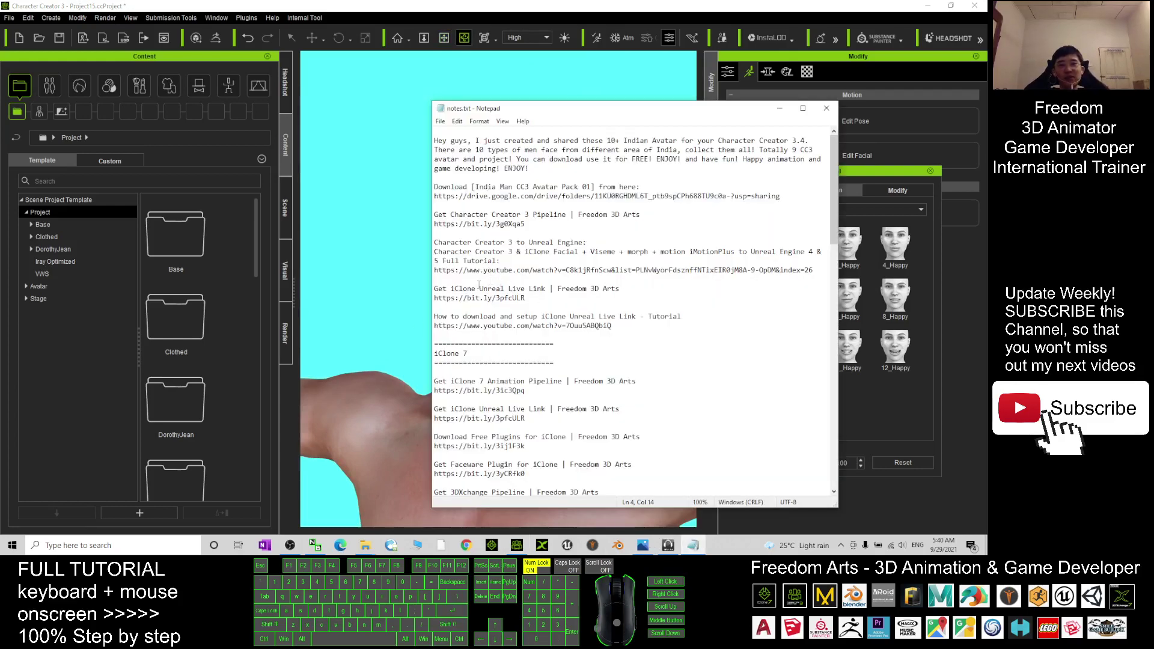
left_click_drag(447, 242, 521, 242)
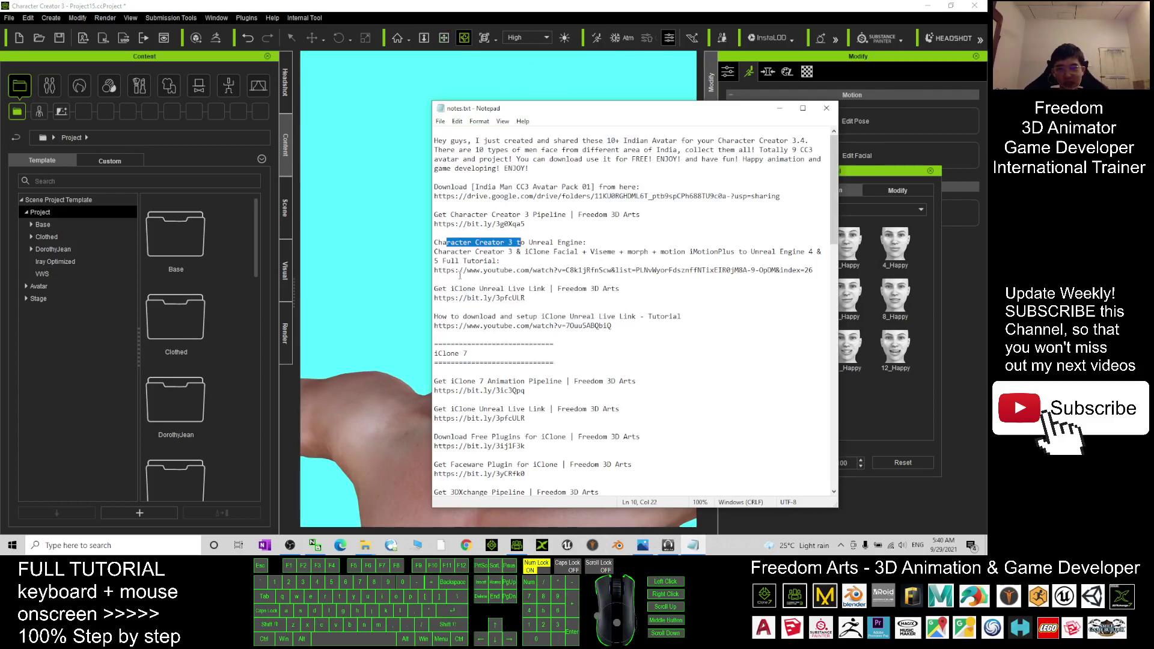
left_click(452, 260)
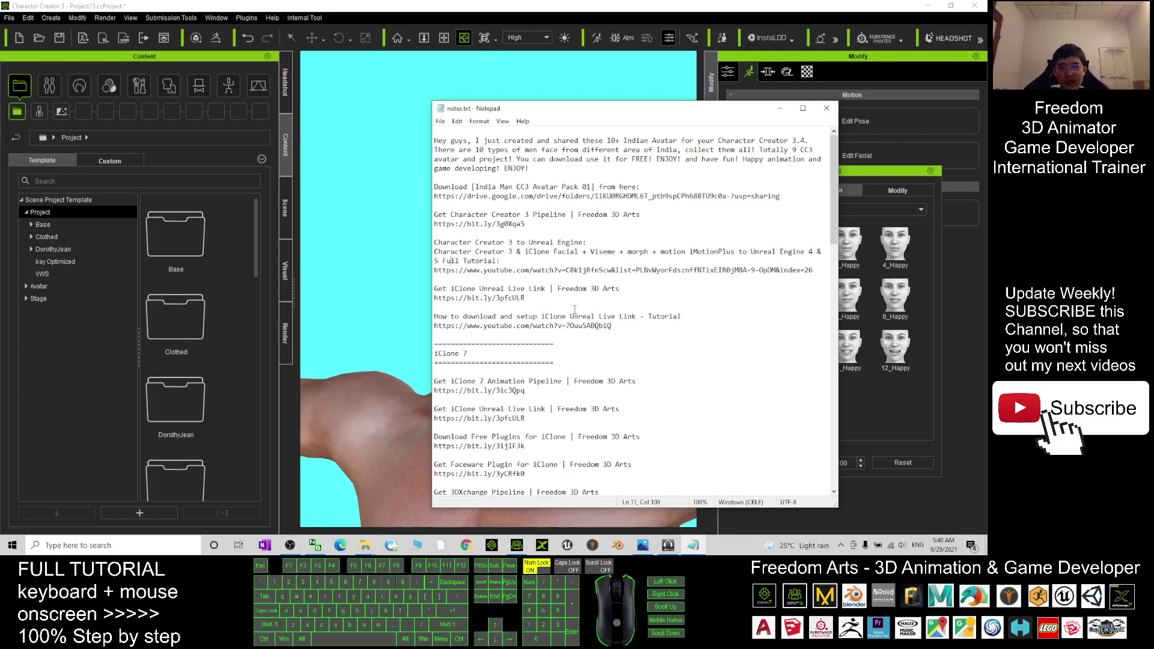
left_click(518, 5)
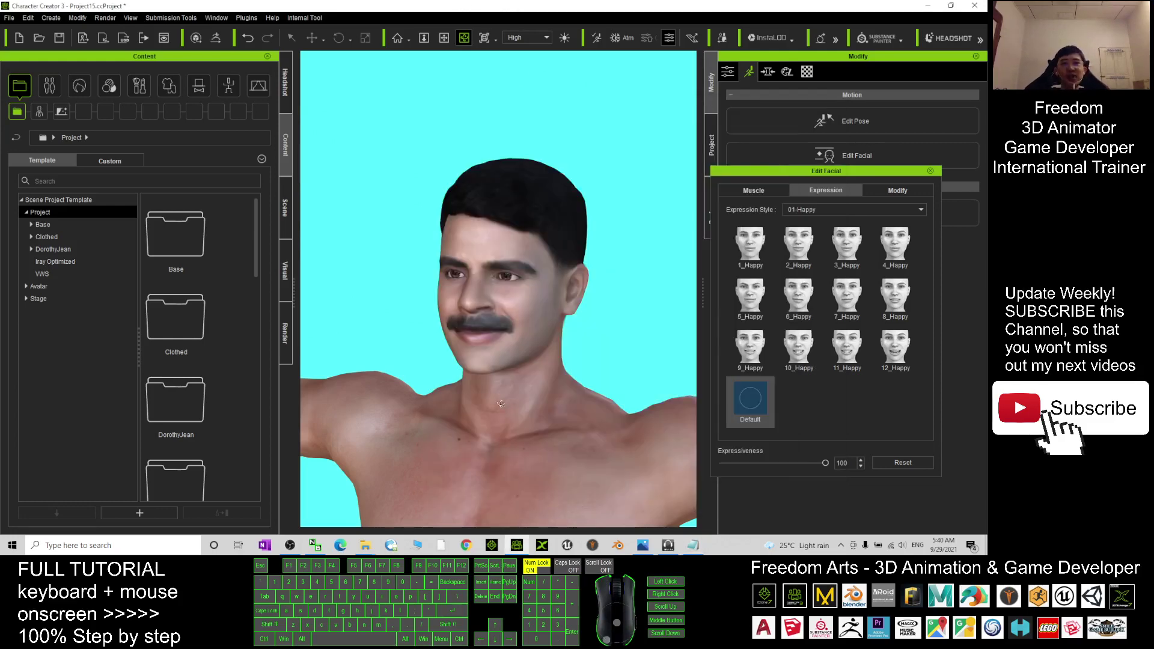
Examine the avatar's body from different angles and inspect the upper torso up close
scroll(498, 289, "down", 3)
key("x")
left_click_drag(449, 361, 445, 217)
key("c")
left_click_drag(595, 296, 361, 254)
scroll(494, 257, "up", 3)
key("x")
left_click_drag(502, 191, 488, 263)
Switch to the indian male folder in File Explorer and check the size of Project37 and of all the project files together
mouse_move(370, 546)
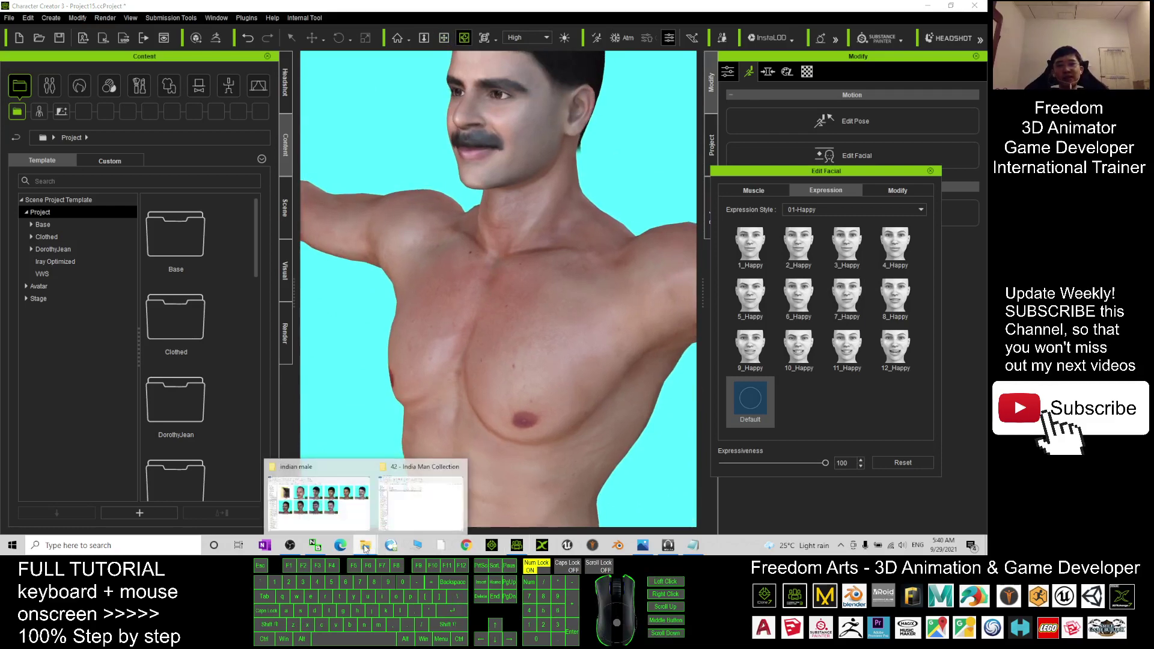
left_click(349, 523)
left_click(631, 314)
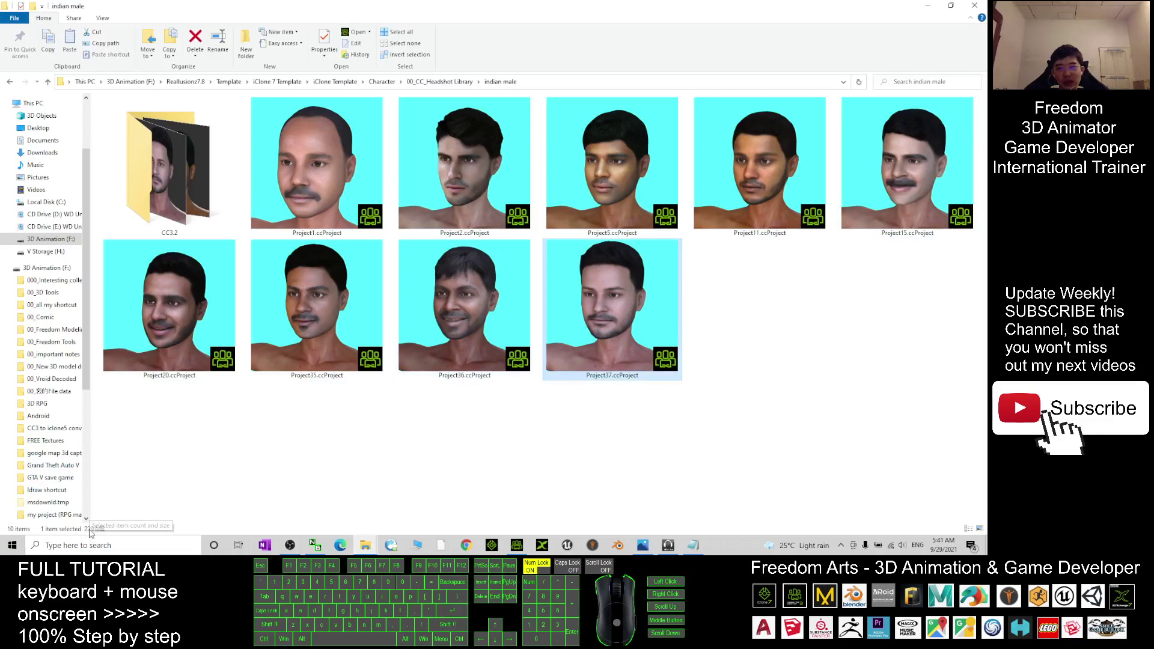
left_click(866, 405)
right_click(557, 430)
left_click(865, 451)
left_click_drag(949, 456, 322, 227)
left_click(181, 276, "ctrl")
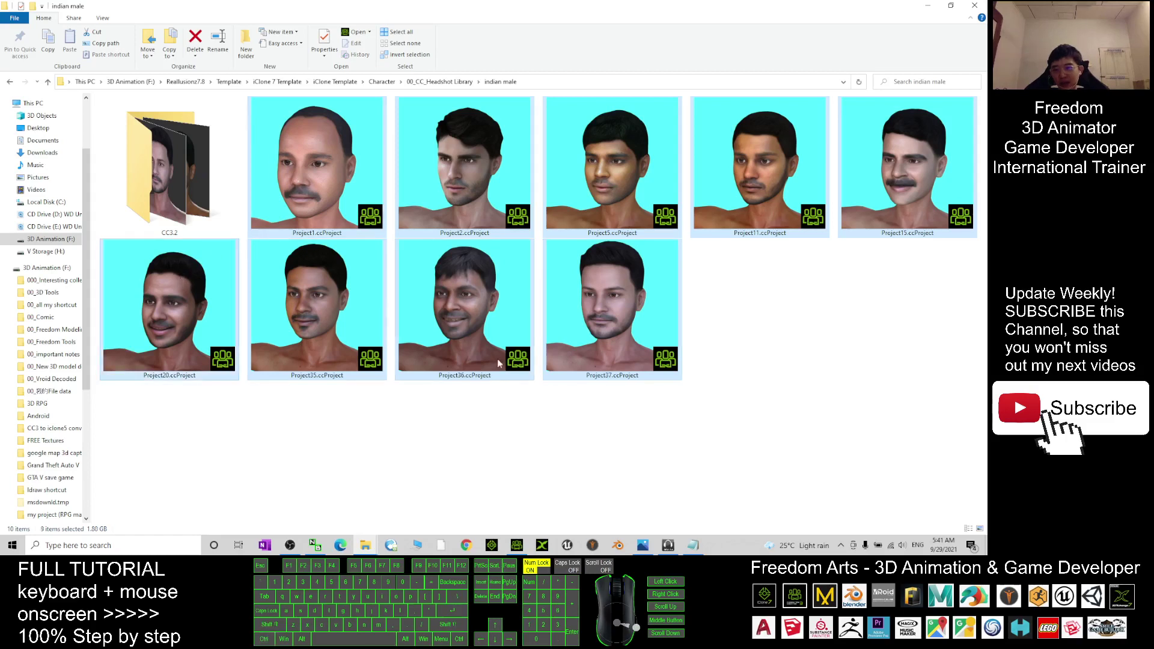
left_click(867, 416)
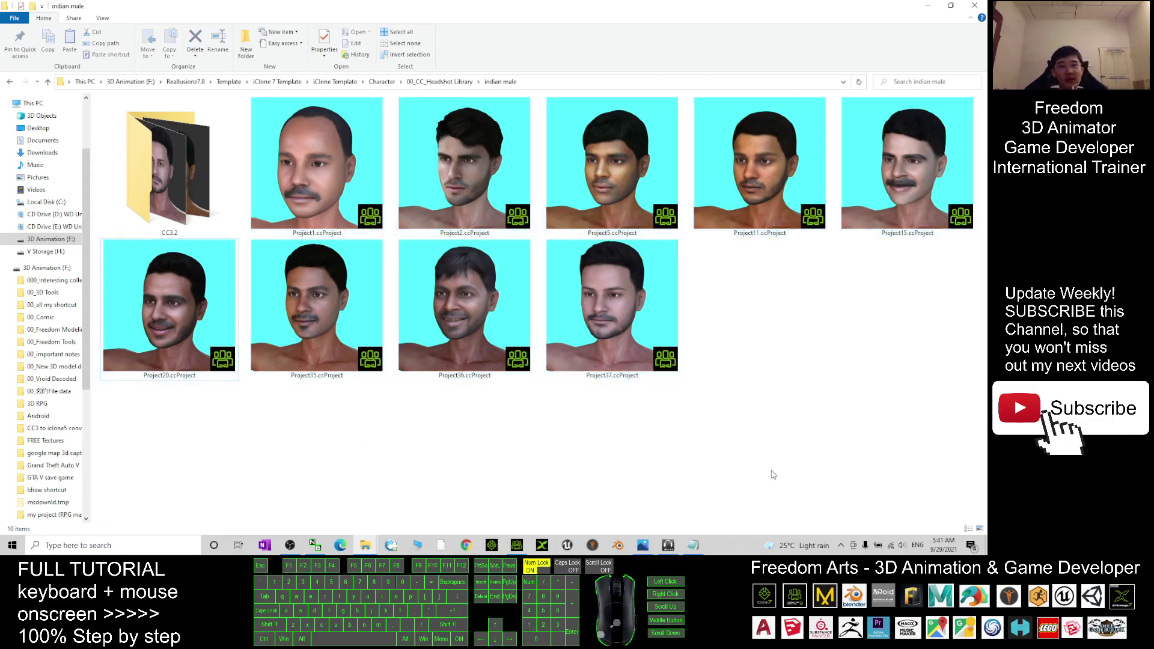
Show the cover.jpg image in Photos, and return to Character Creator 3 for a close look at the avatar's face
left_click(641, 546)
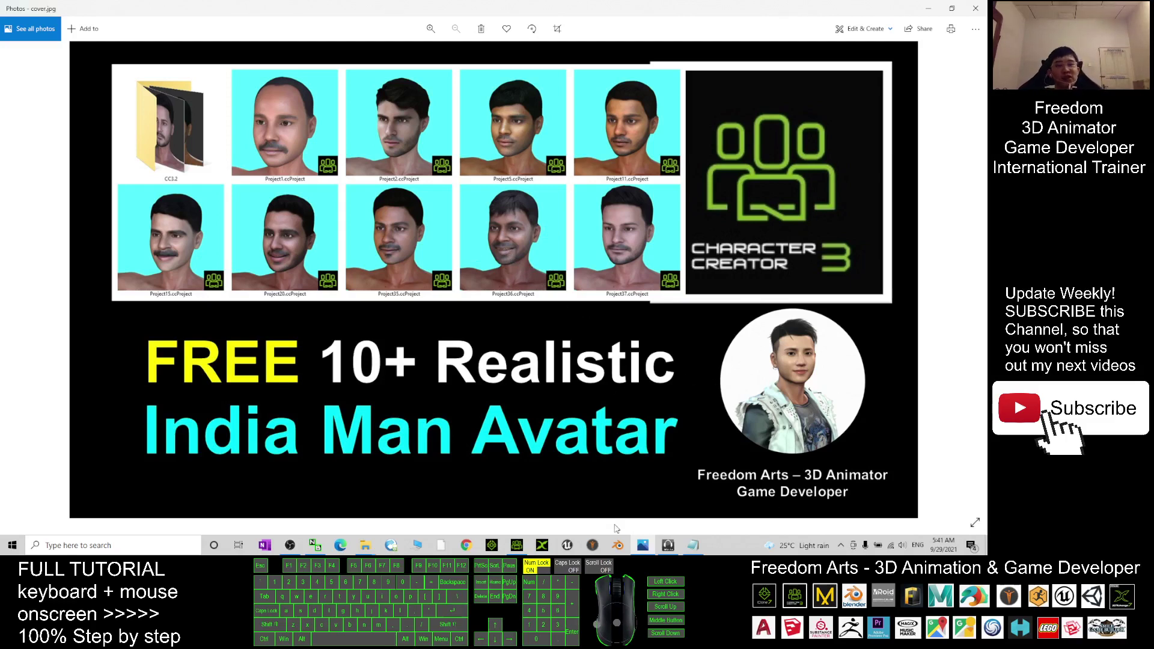
left_click(517, 545)
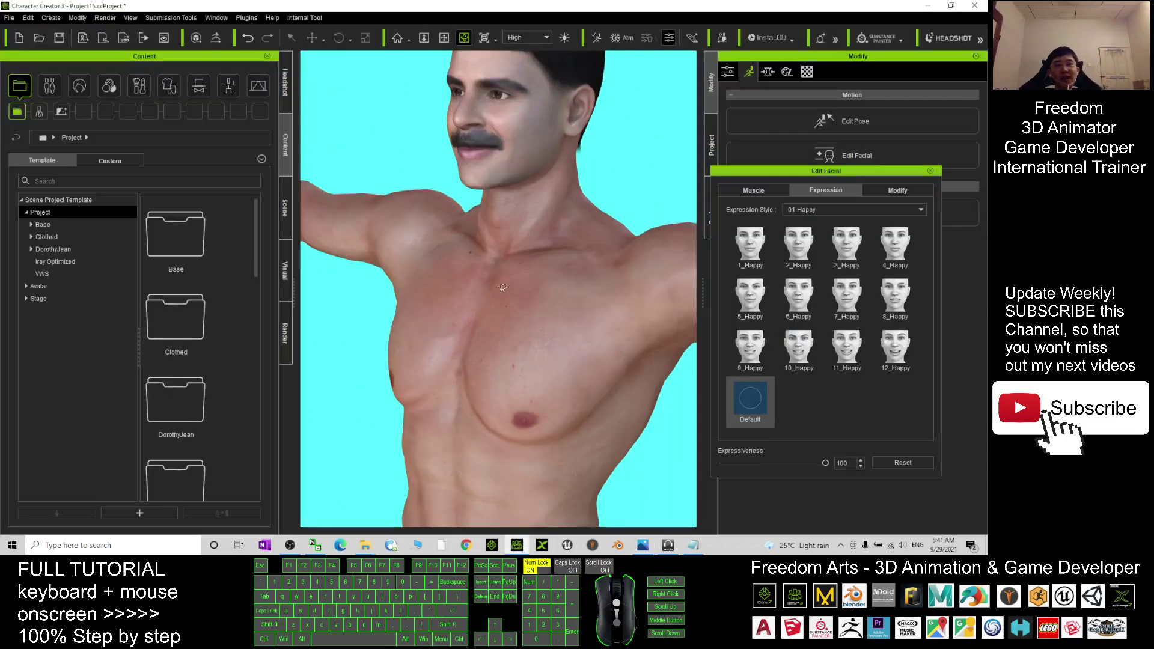
key("c")
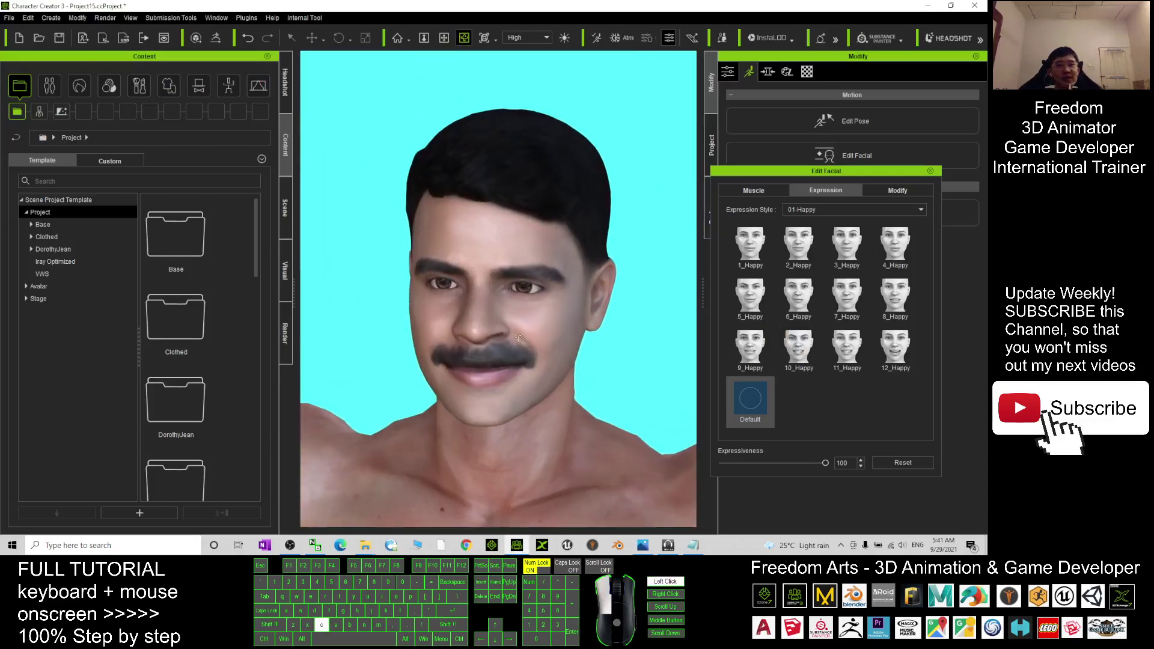